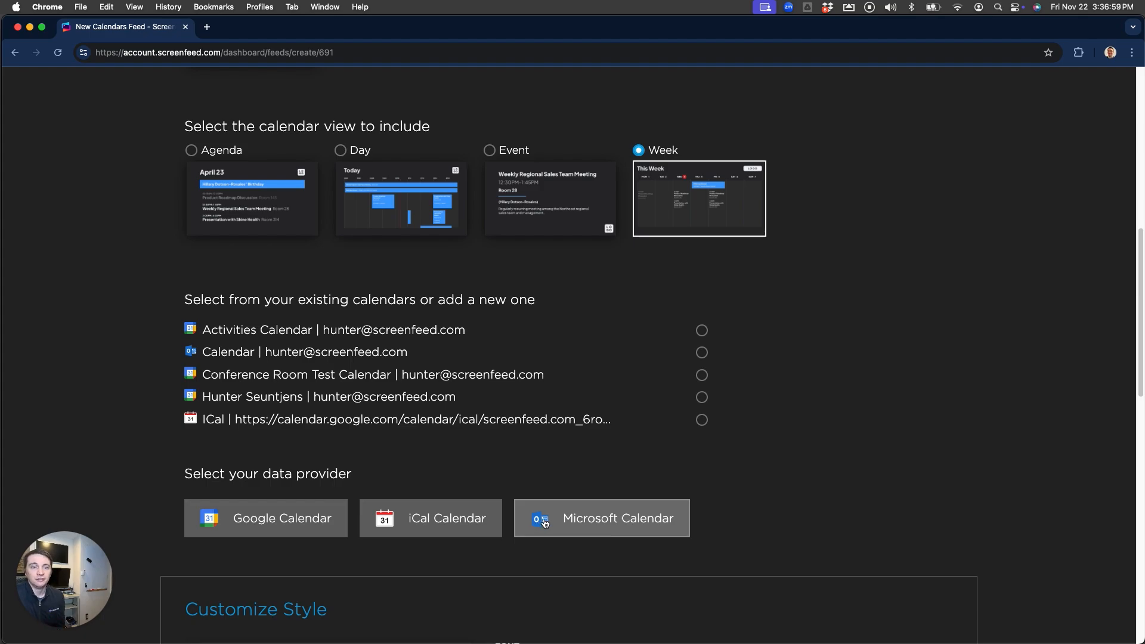
Choose Microsoft Calendar as the week-view feed's data provider
click(593, 527)
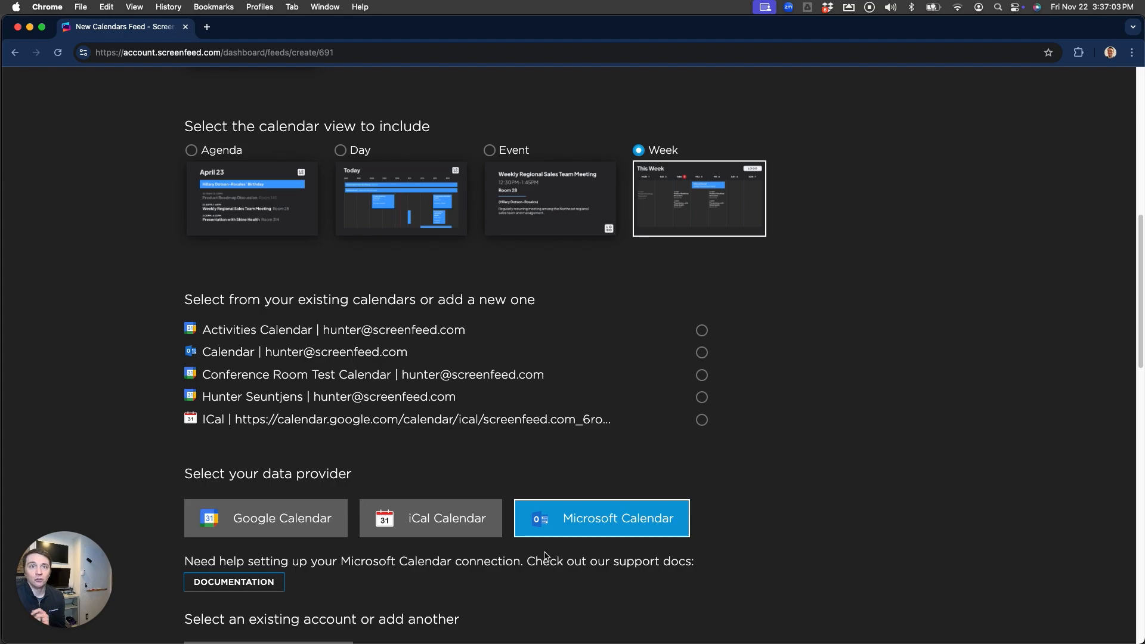
Start connecting a new account with 'Sign in with Microsoft'
scroll(547, 556, down, 3)
scroll(539, 556, down, 2)
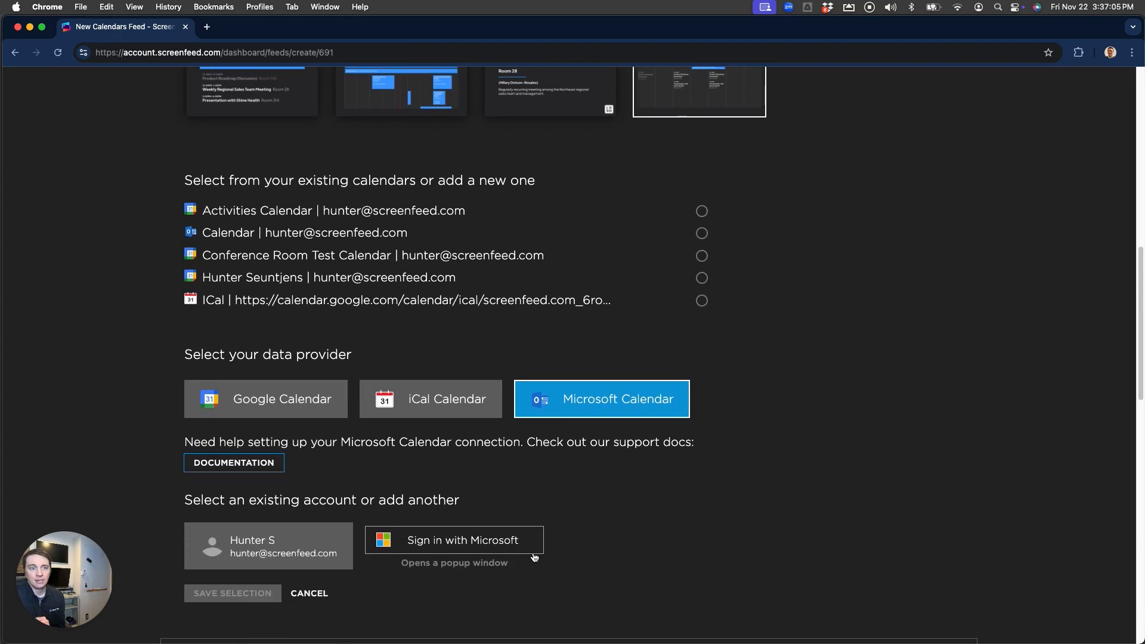
click(453, 542)
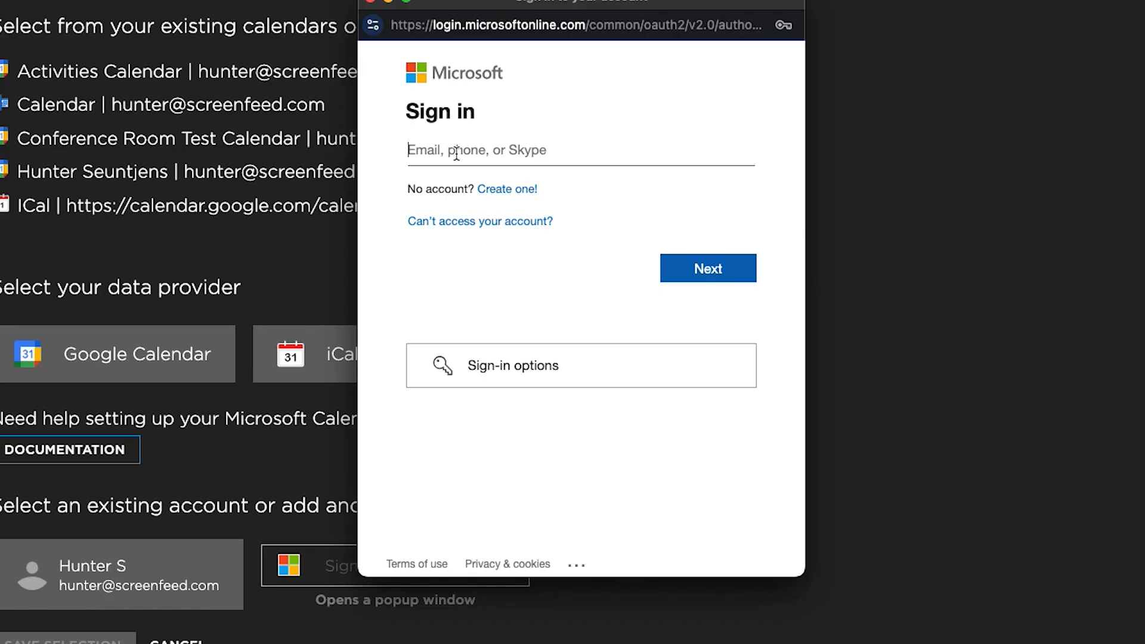
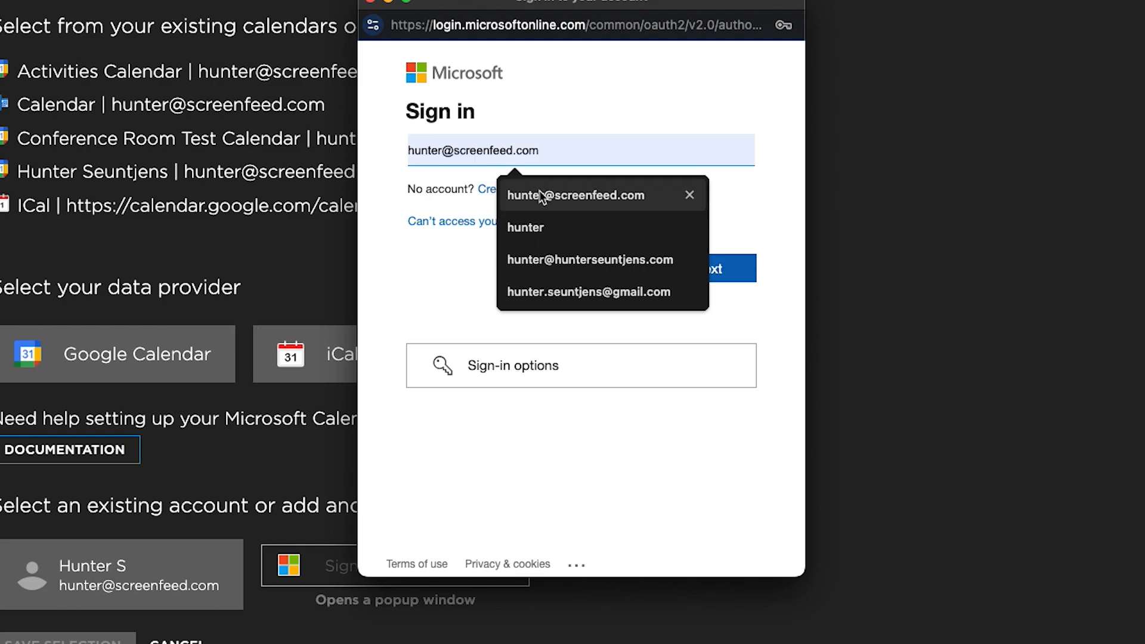
Sign in with the account e-mail and password, and choose to stay signed in
click(537, 195)
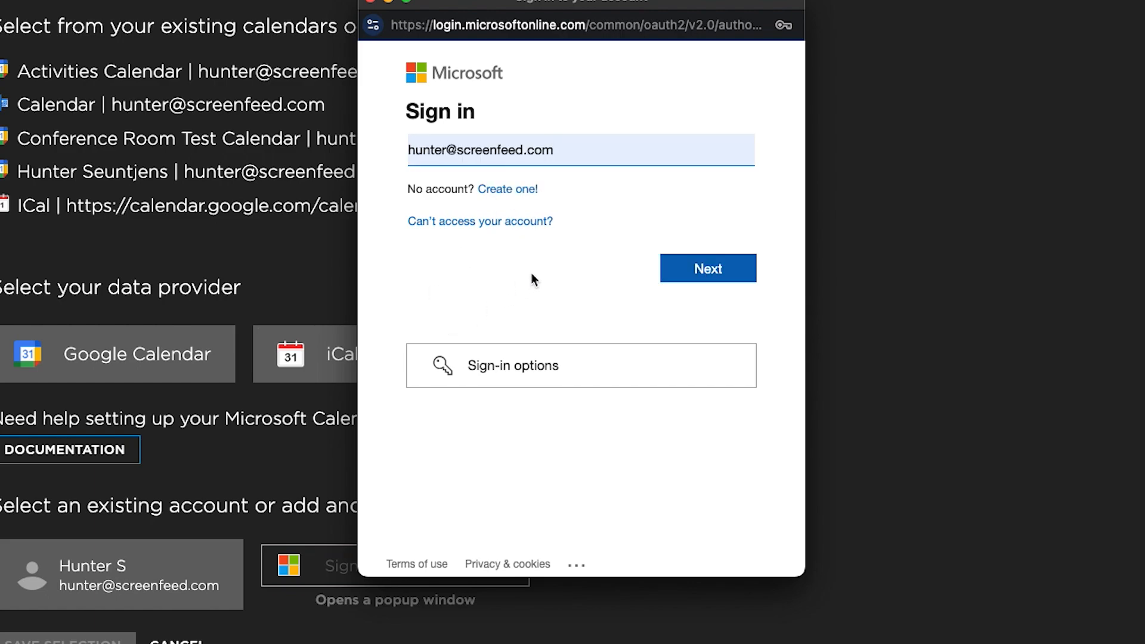
click(698, 274)
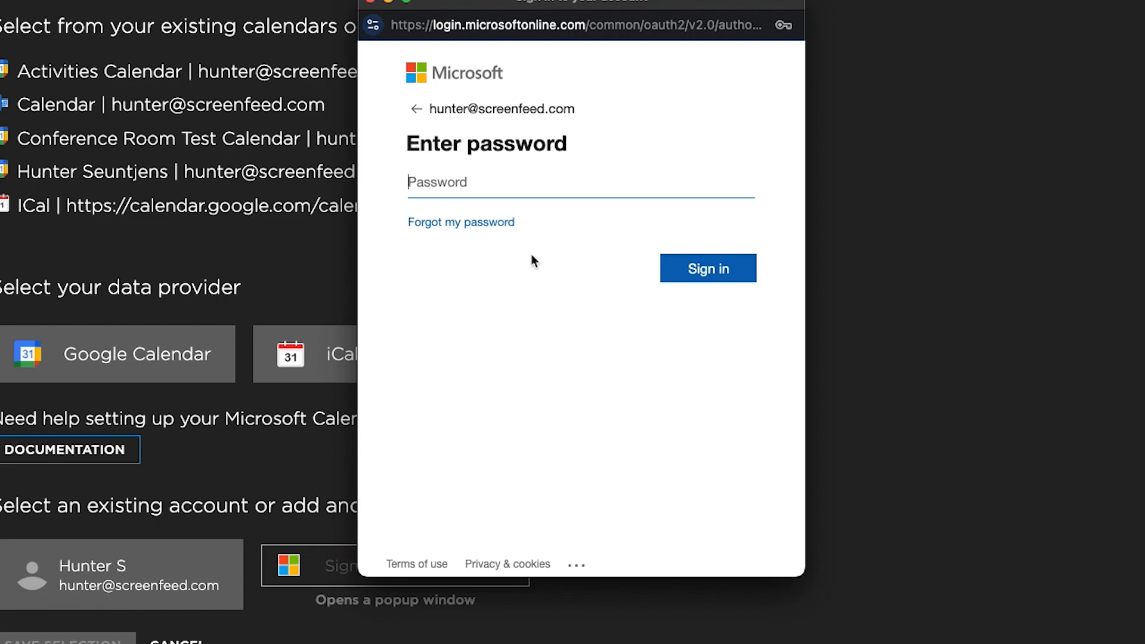
text(•••••••••)
key(Return)
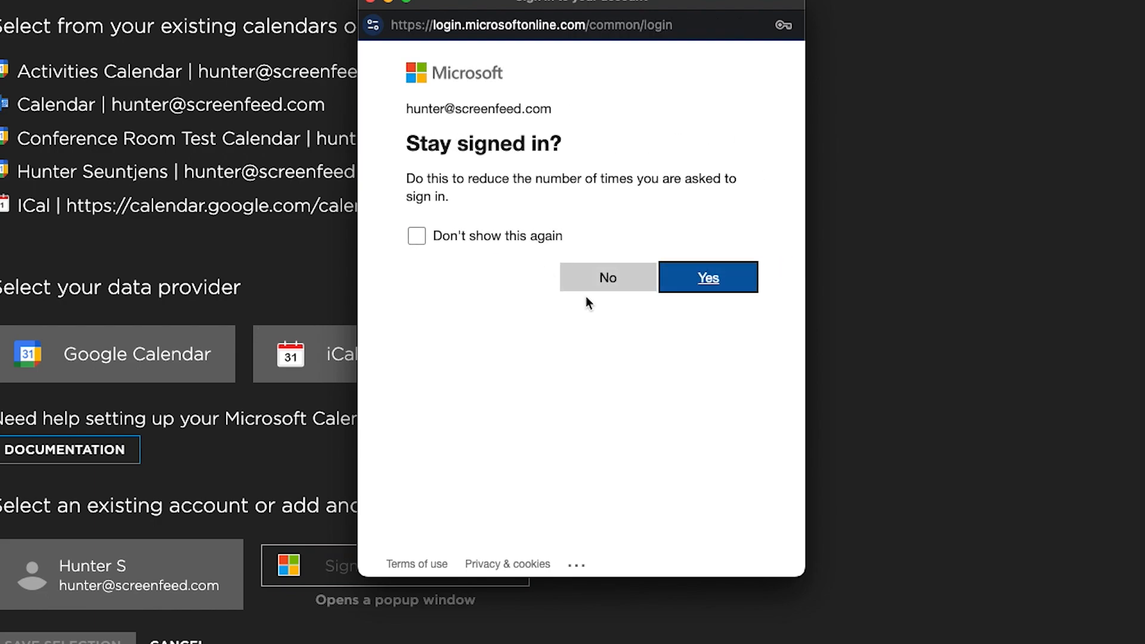
click(724, 285)
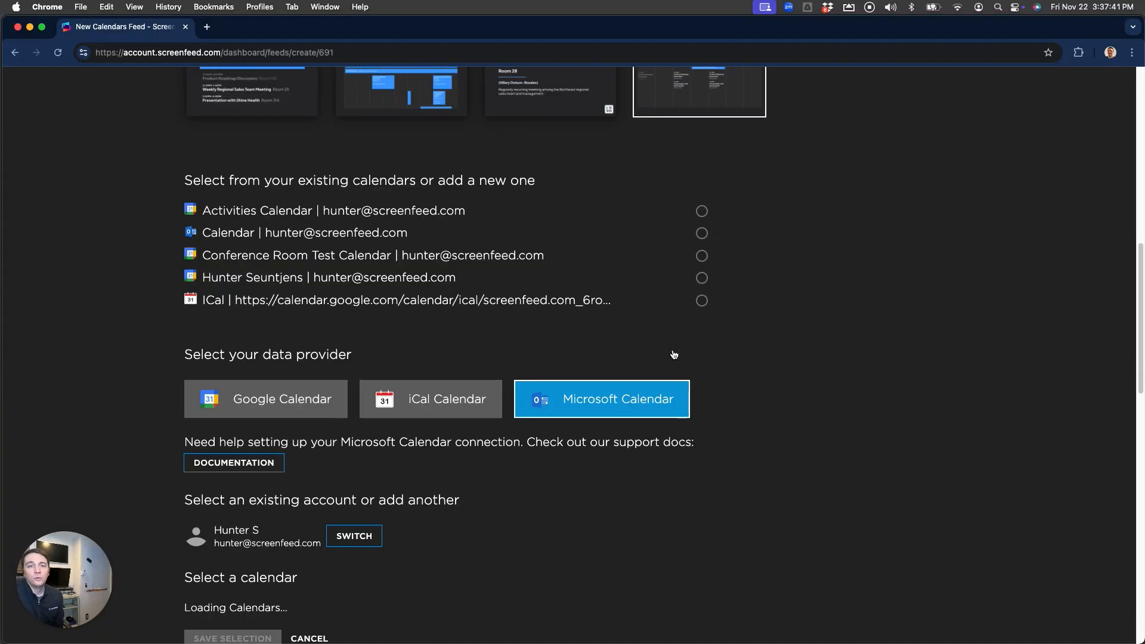
Select the Microsoft account's 'Calendar' and save it as the feed's calendar
scroll(718, 393, down, 3)
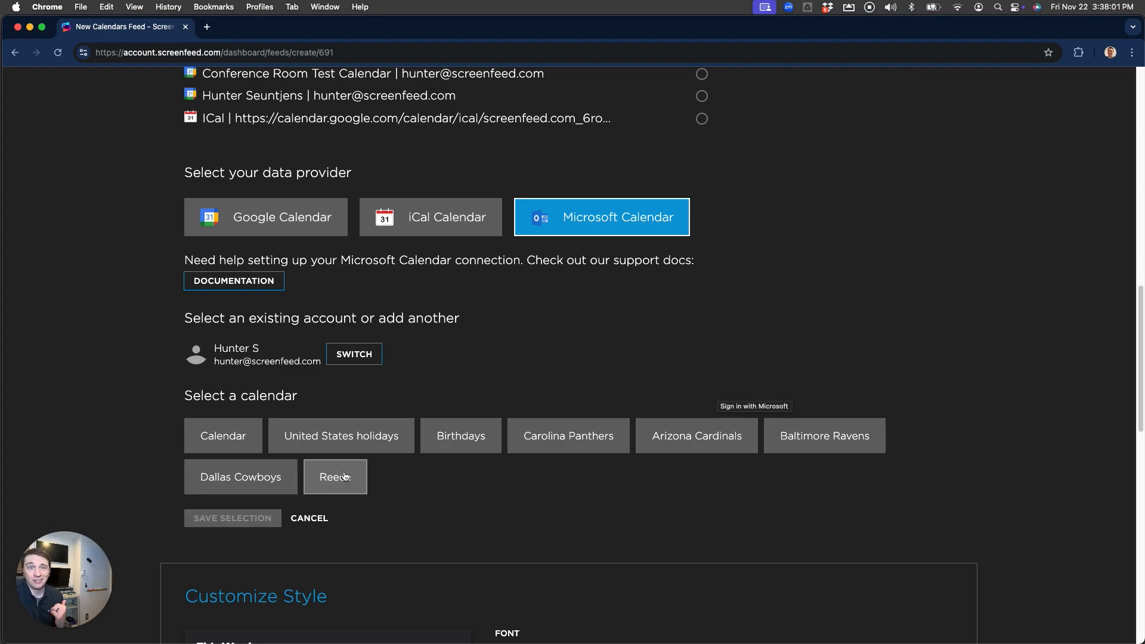
click(249, 441)
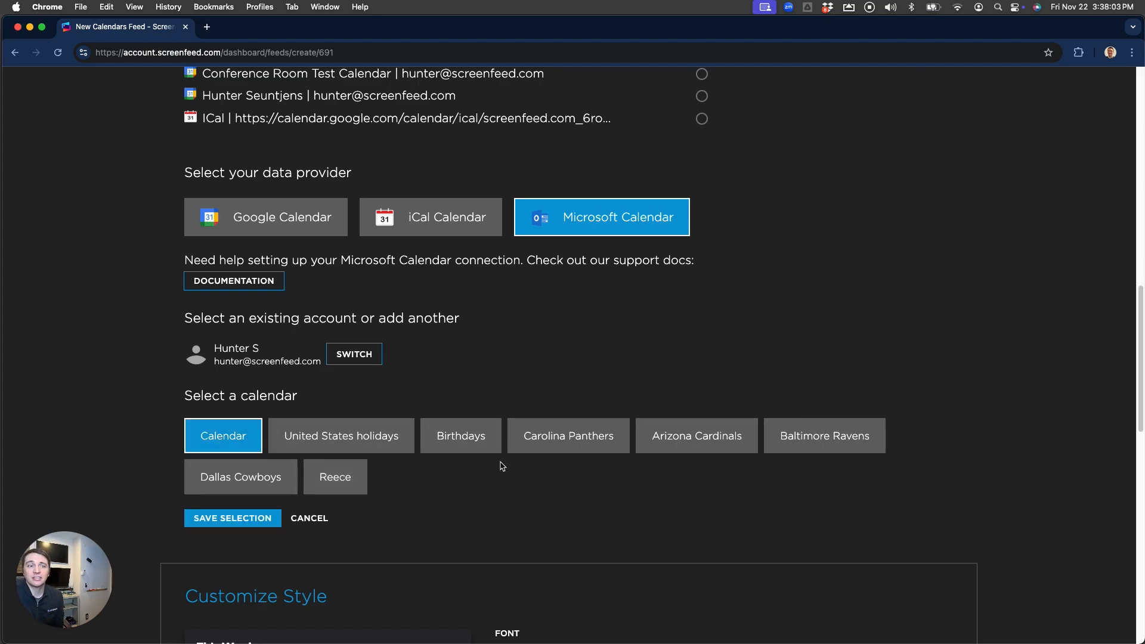
click(244, 519)
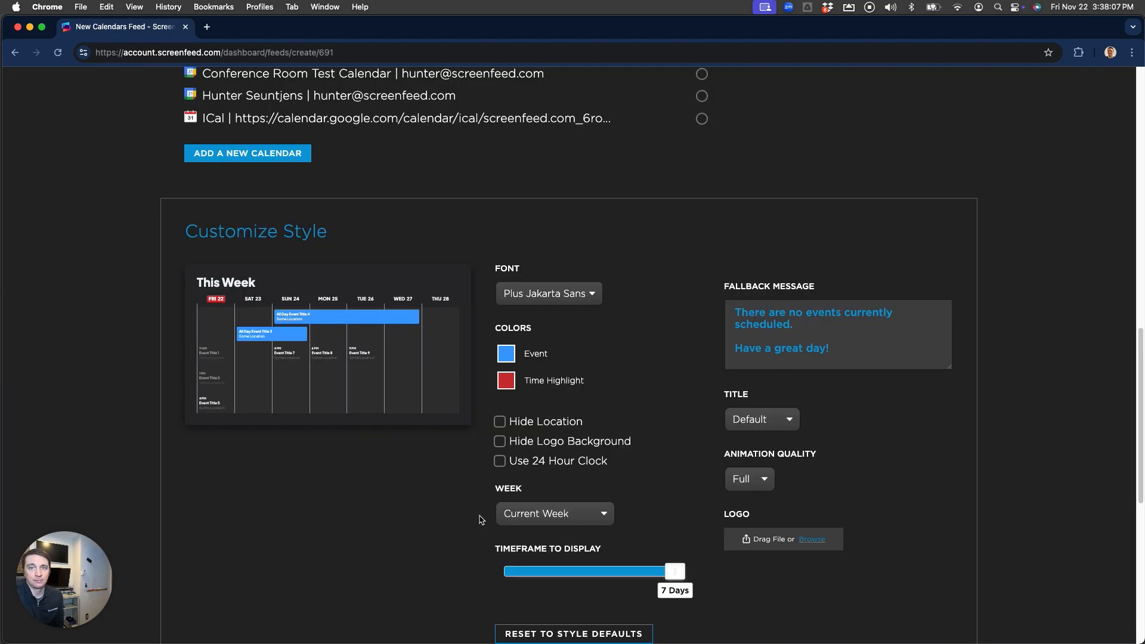
Set the feed's Event colour to a muted blue (678BB0)
scroll(420, 533, down, 1)
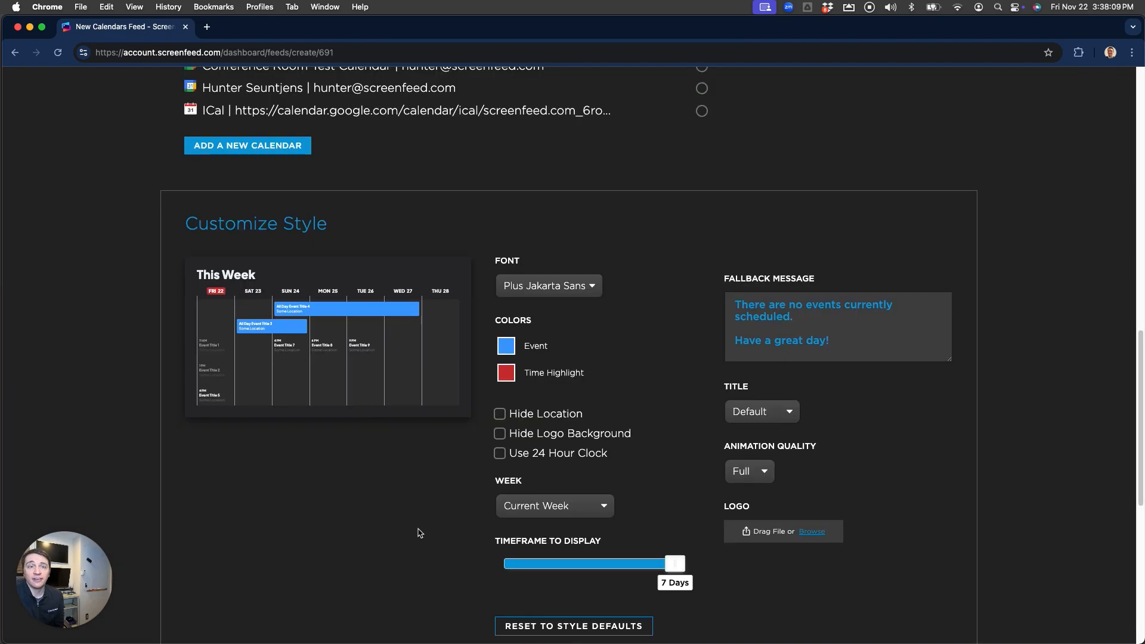
scroll(419, 533, up, 2)
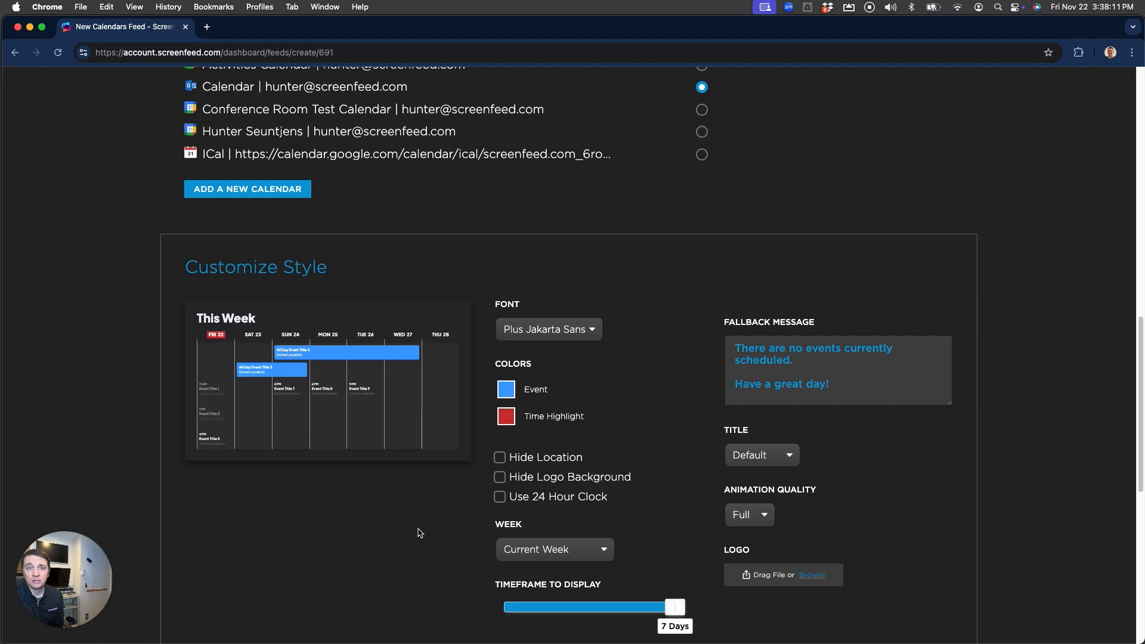
scroll(420, 533, down, 1)
click(506, 385)
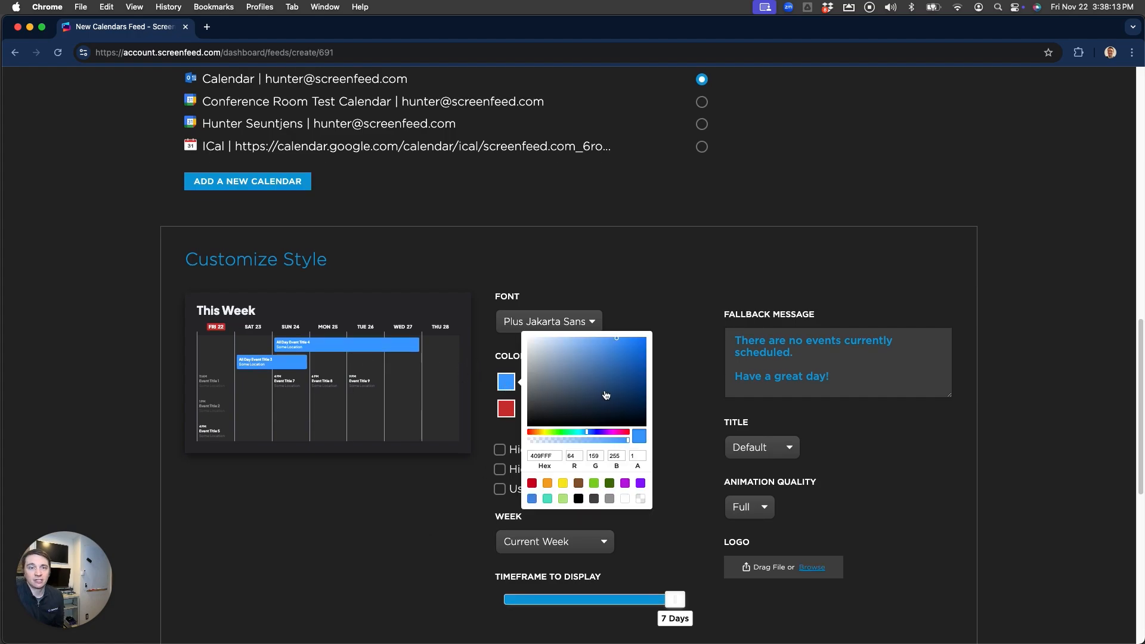
mouse_move(606, 396)
mouse_down()
mouse_move(593, 376)
mouse_move(573, 383)
mouse_move(579, 368)
mouse_up()
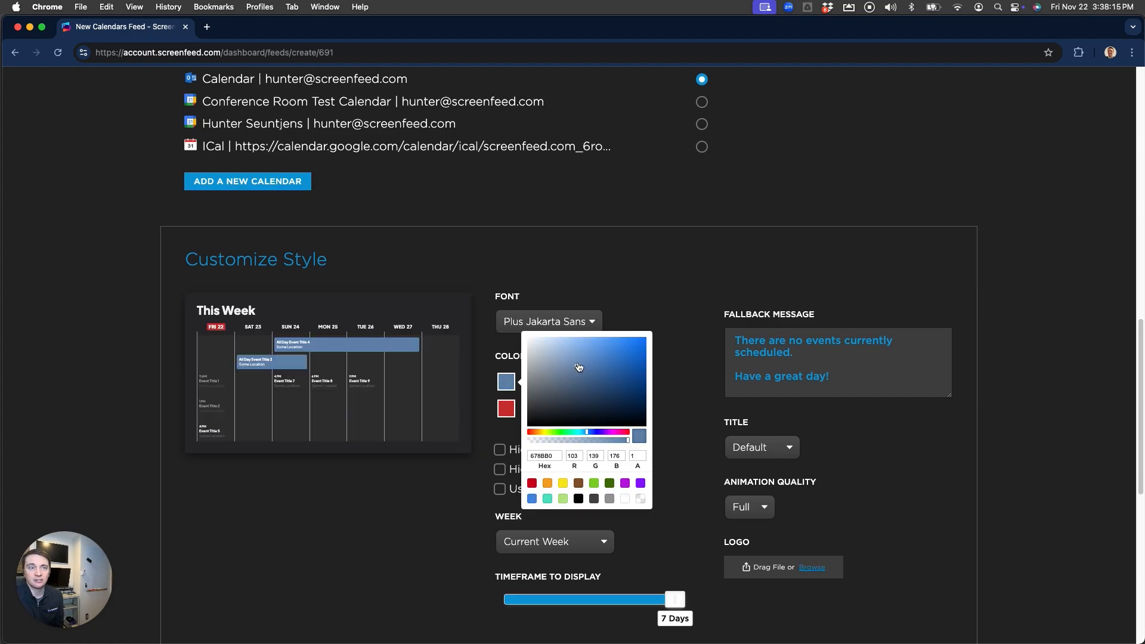
click(629, 286)
Change the Time Highlight colour from red to a soft brown
click(506, 409)
drag(566, 424, 554, 400)
click(622, 279)
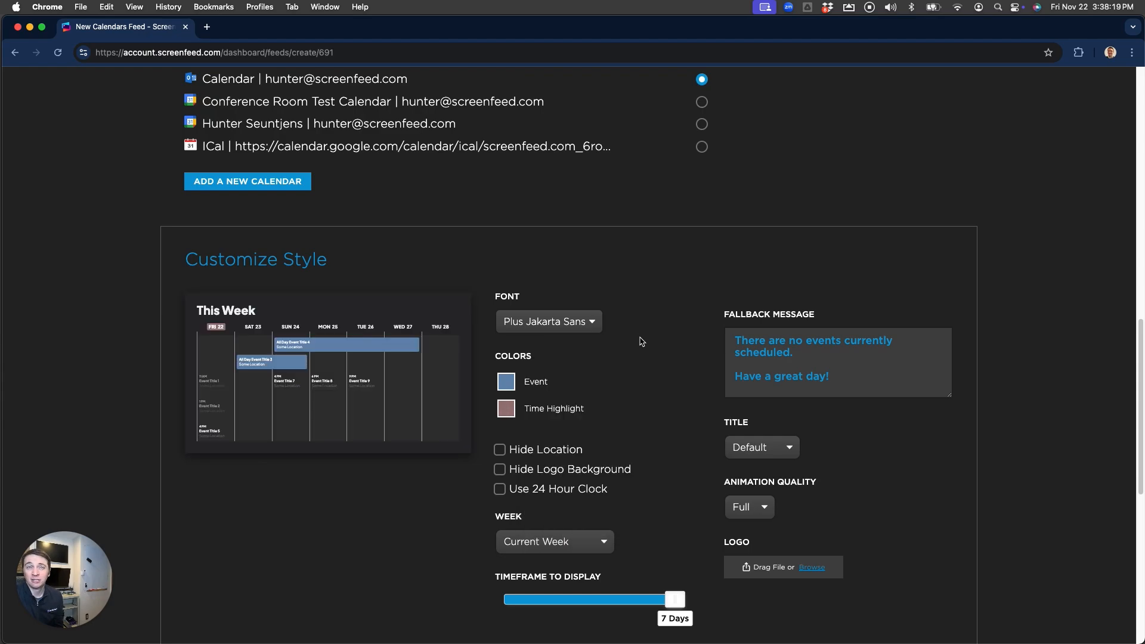
click(601, 329)
Set the feed font to Source Sans 3 and adjust the displayed days to 7
click(581, 353)
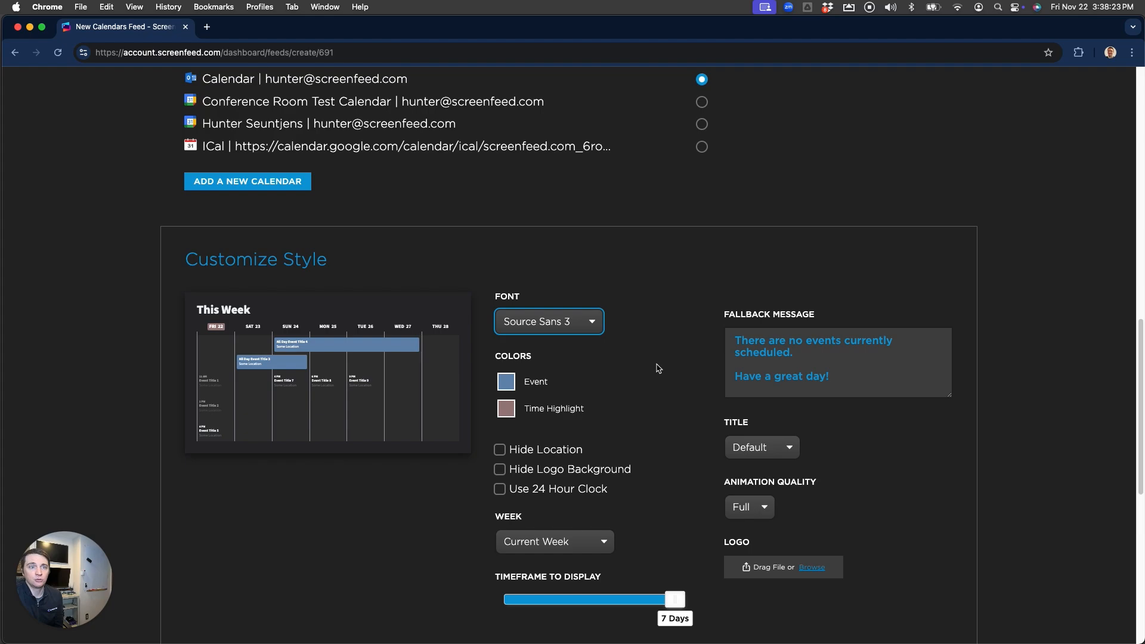
click(553, 452)
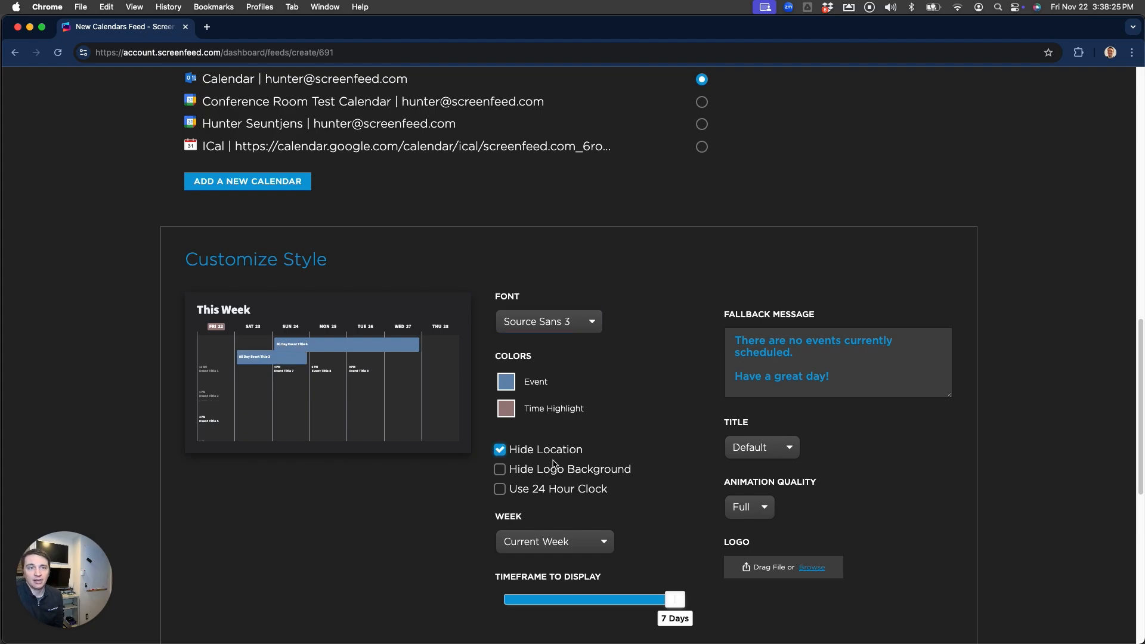
click(555, 452)
double_click(552, 471)
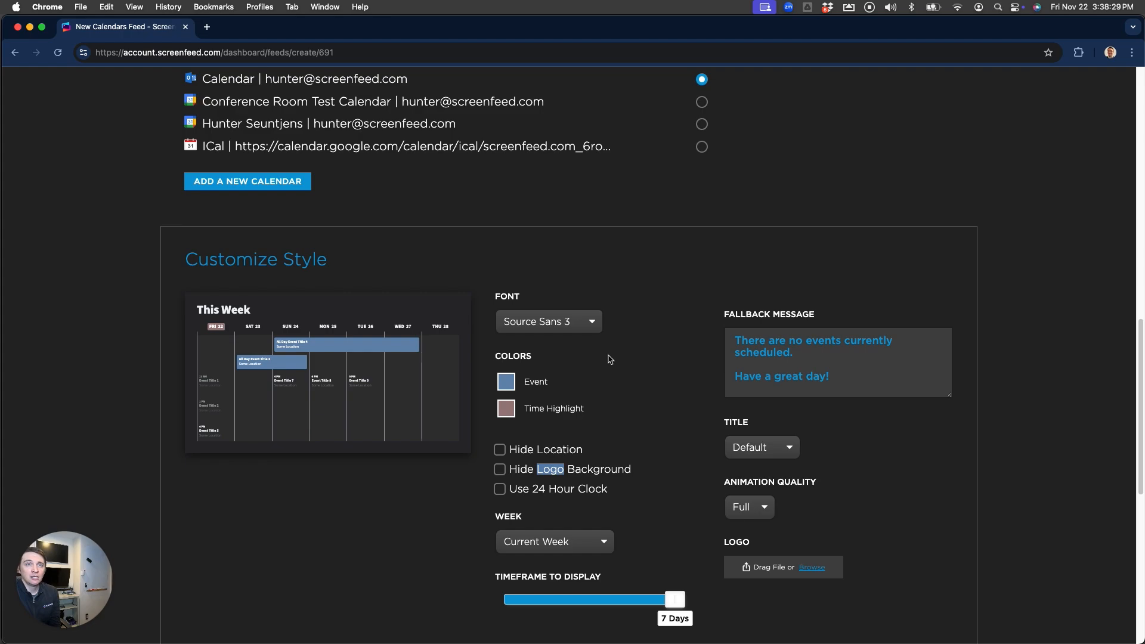
scroll(667, 471, down, 1)
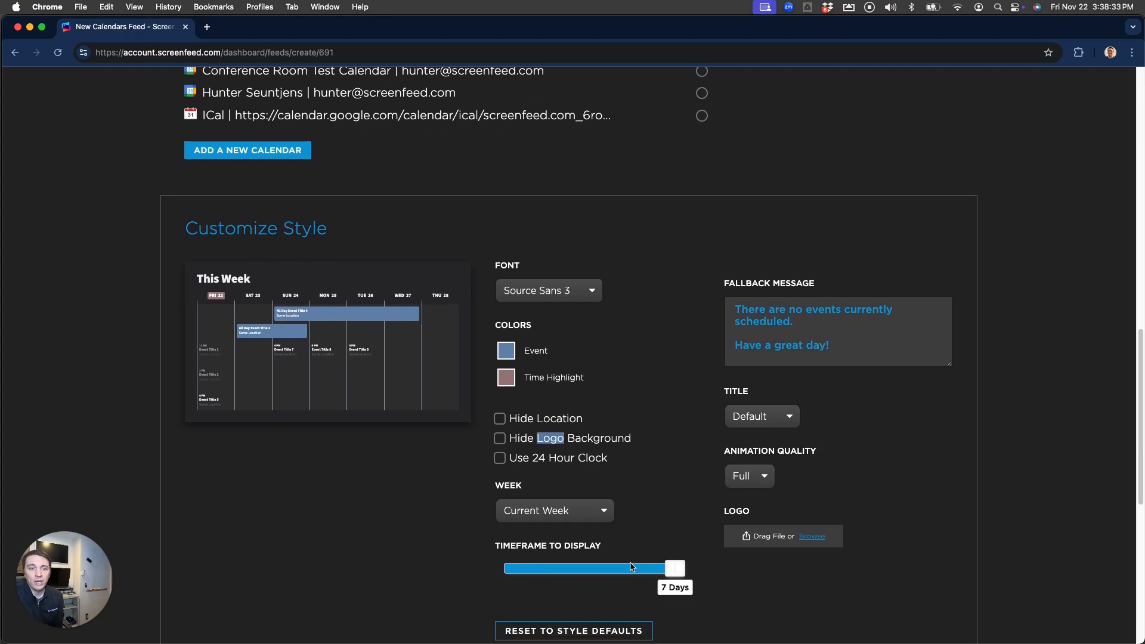
mouse_move(671, 572)
mouse_down()
mouse_move(502, 586)
mouse_move(535, 571)
mouse_move(681, 572)
mouse_up()
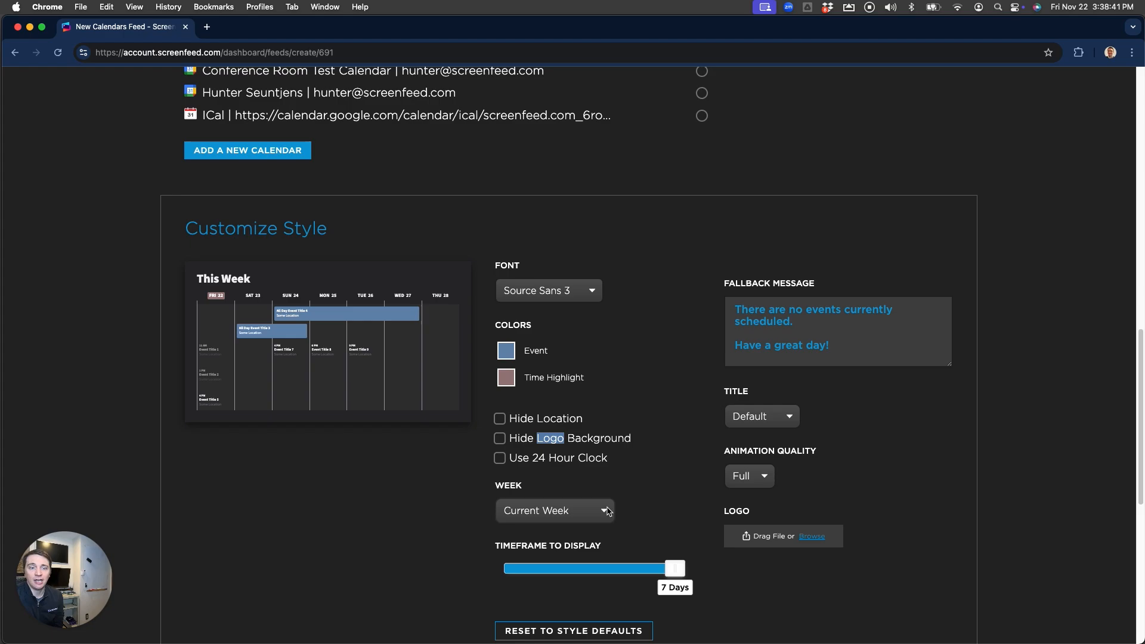
Keep Current Week and switch the feed title to Custom
click(552, 511)
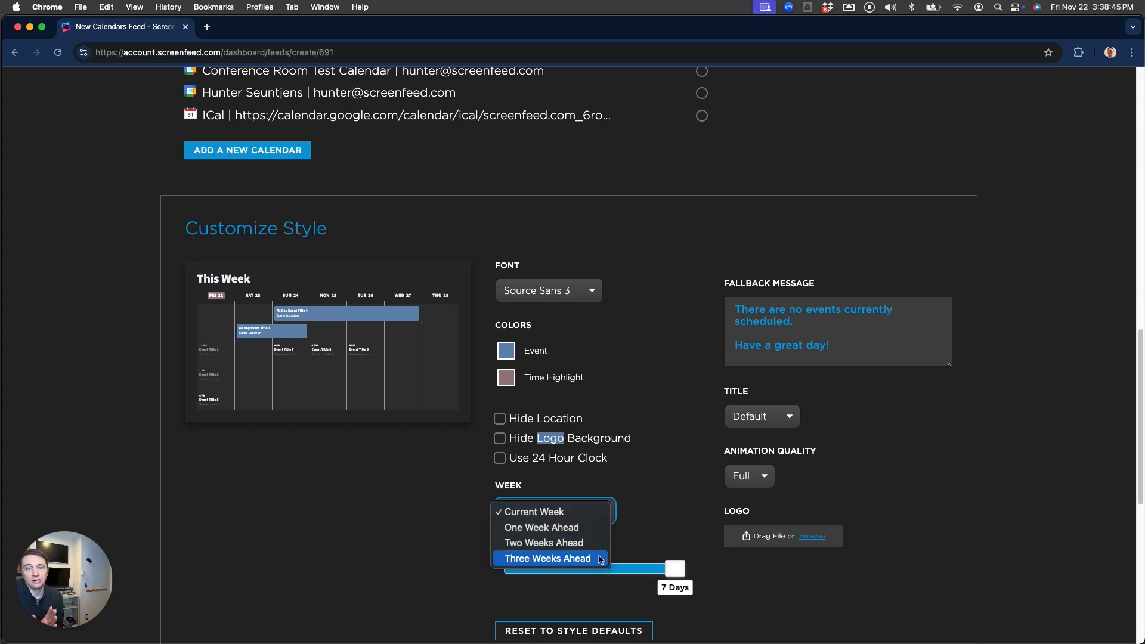
click(639, 511)
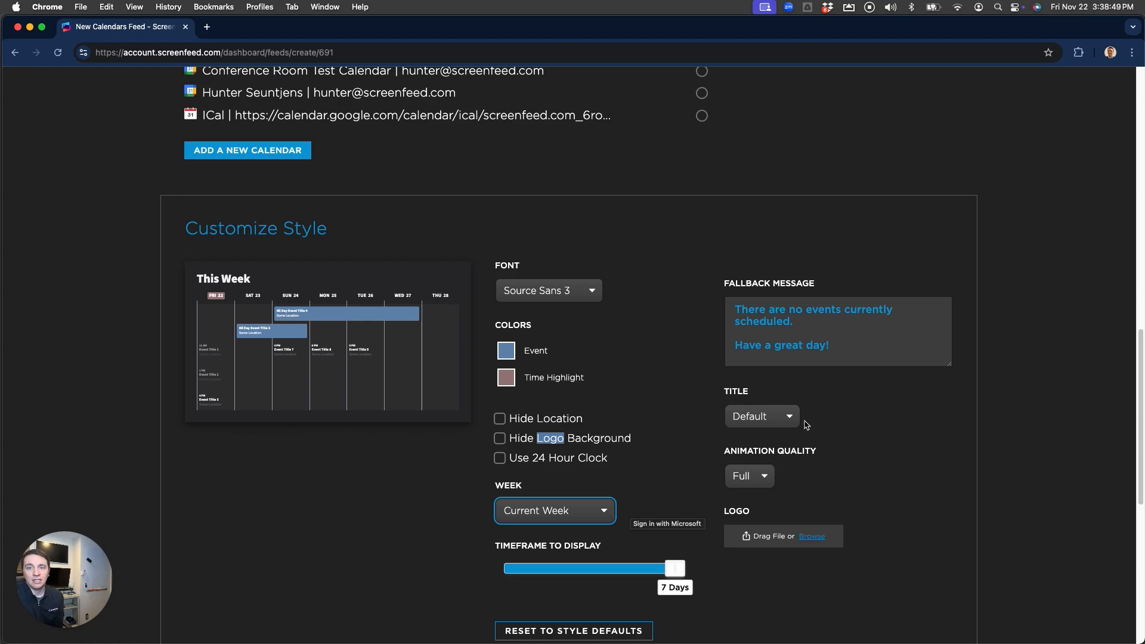
click(791, 420)
click(753, 449)
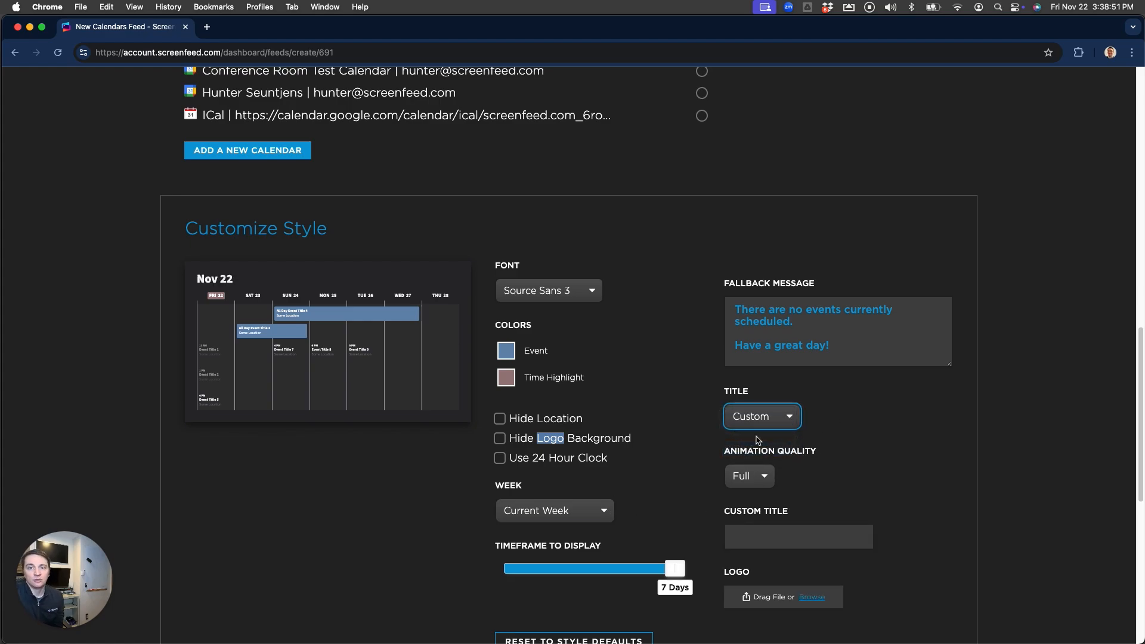
click(776, 536)
Enter 'My Calendar' as the feed's custom title
text(M)
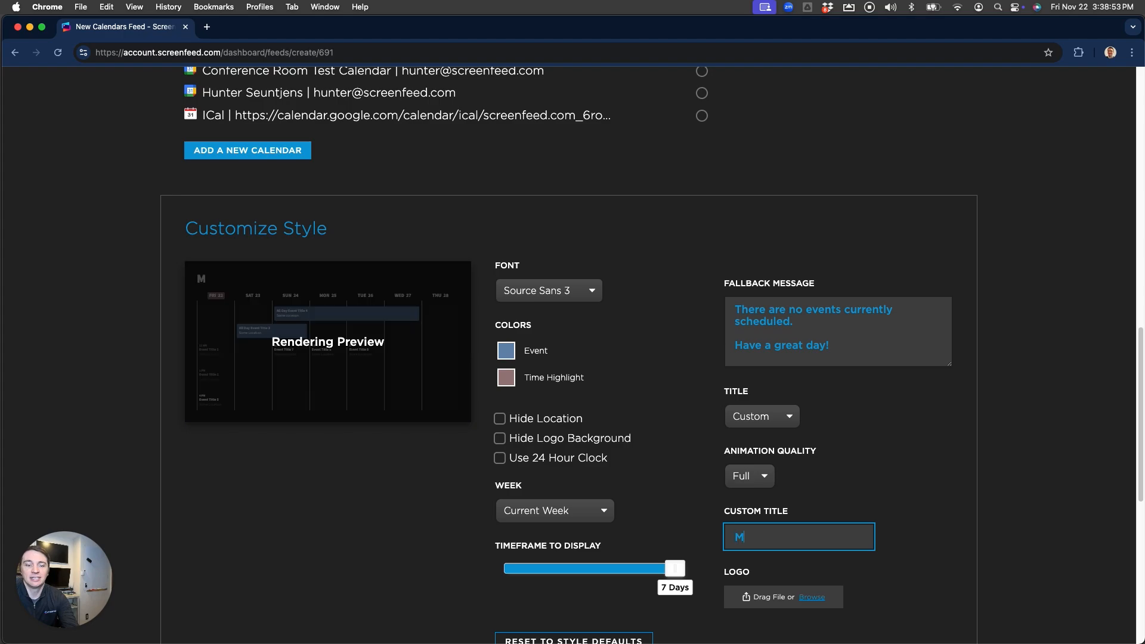
text(y Calendar)
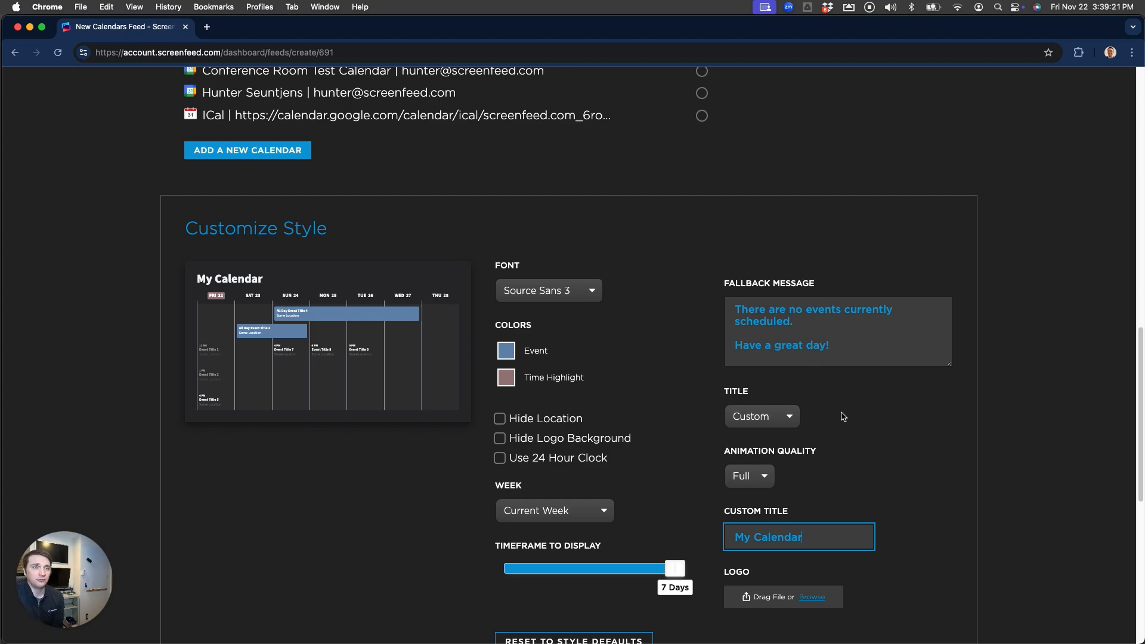
scroll(843, 416, down, 1)
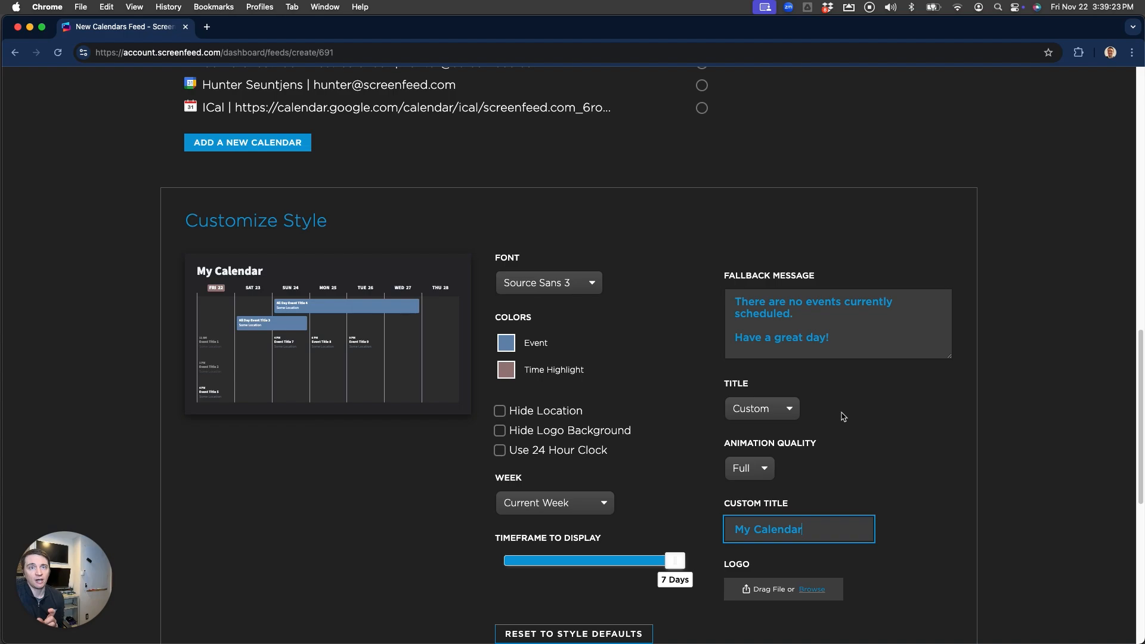
scroll(843, 416, down, 3)
scroll(843, 416, down, 1)
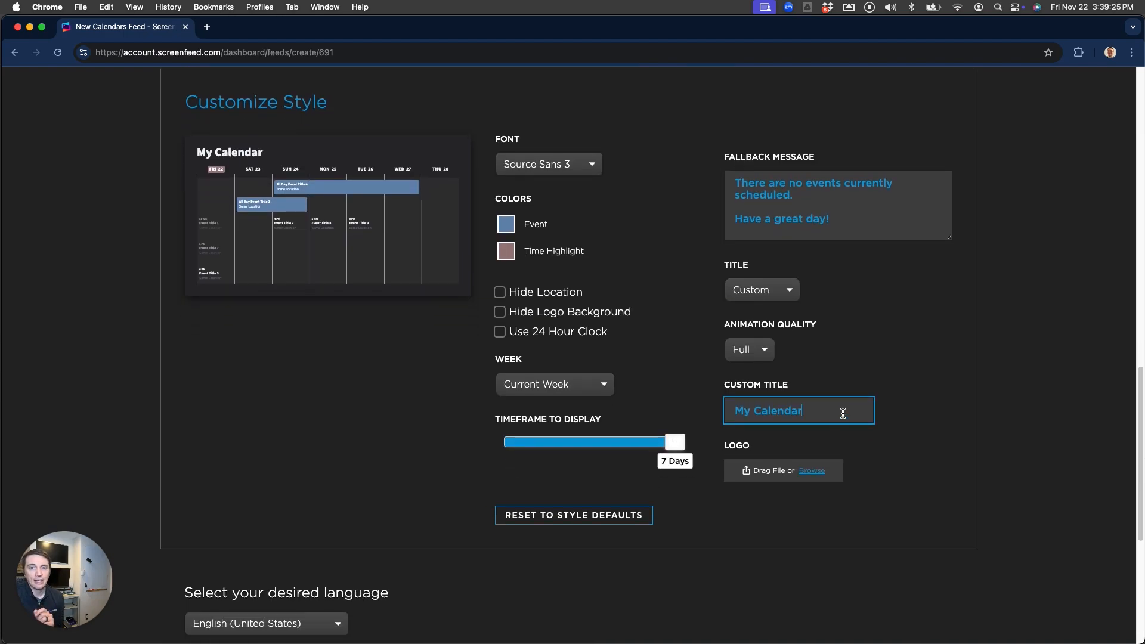
Upload SFLogonotext as the feed logo and hide the logo background
click(813, 471)
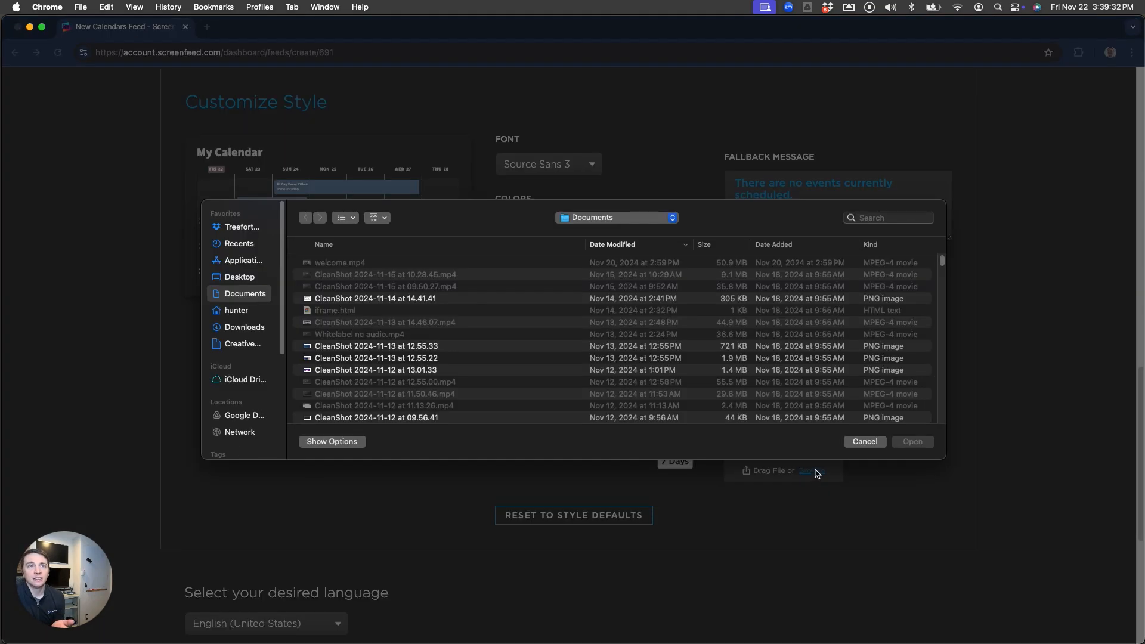
click(888, 217)
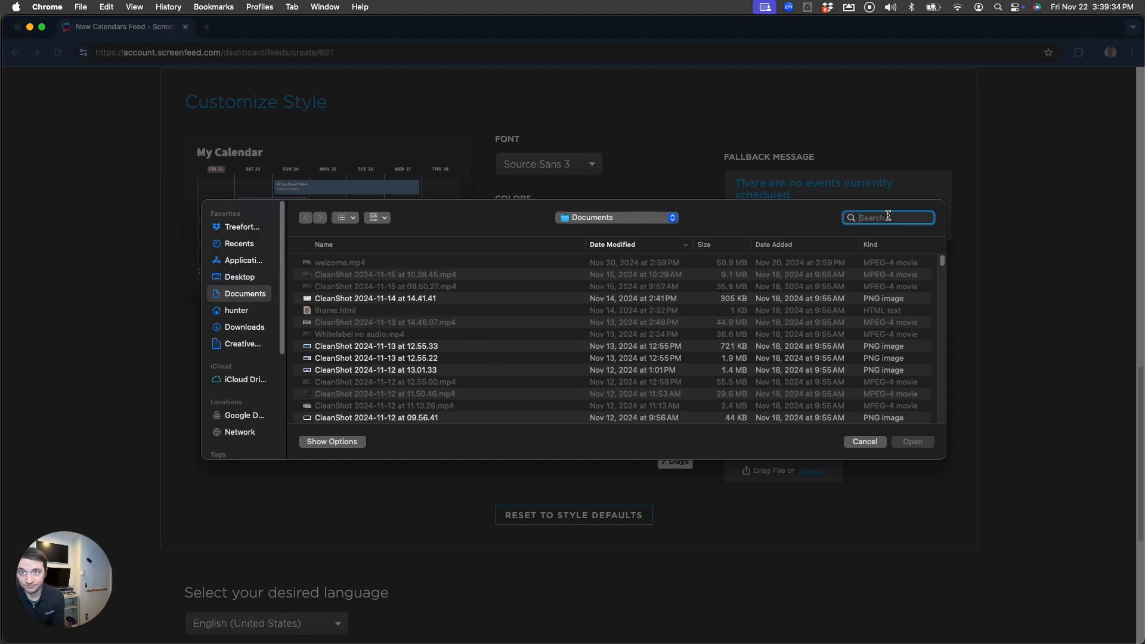
text(sf)
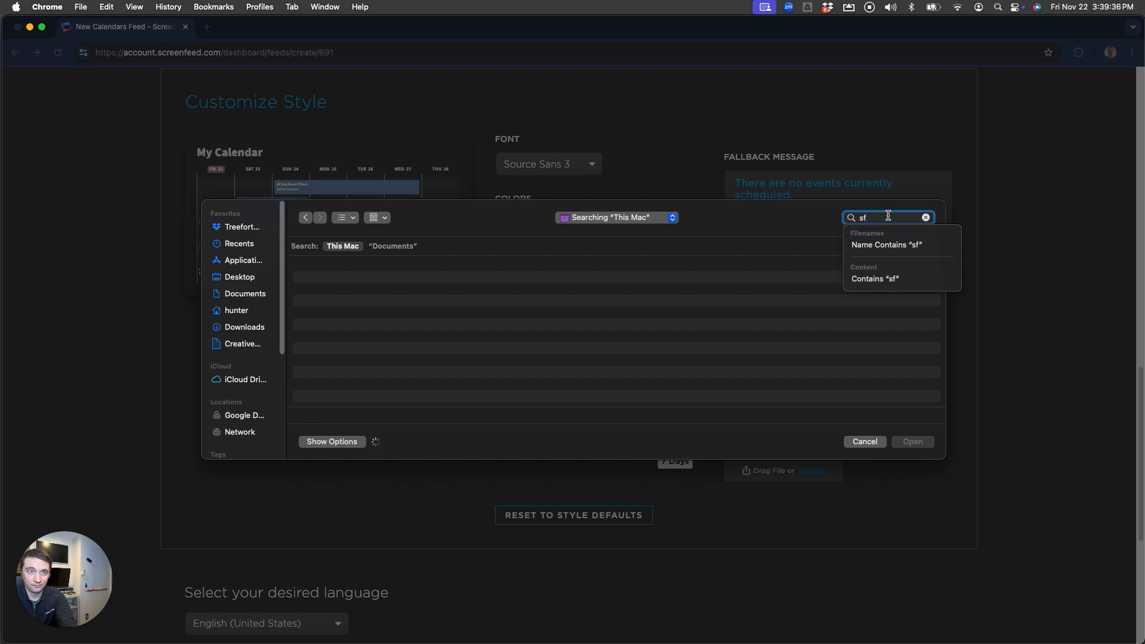
click(344, 295)
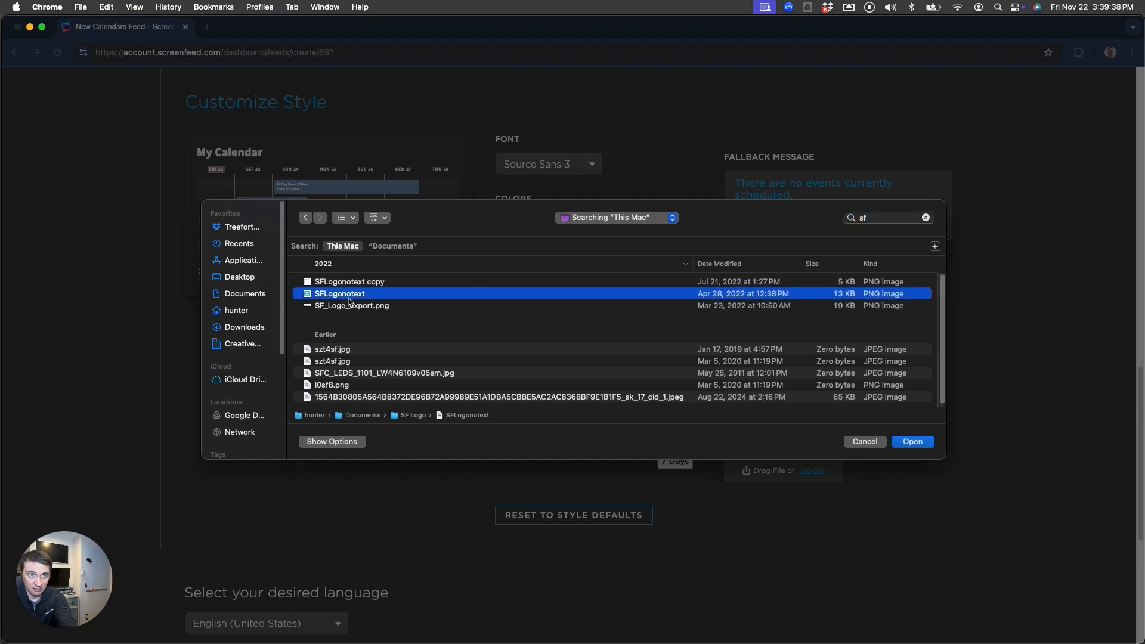
click(916, 443)
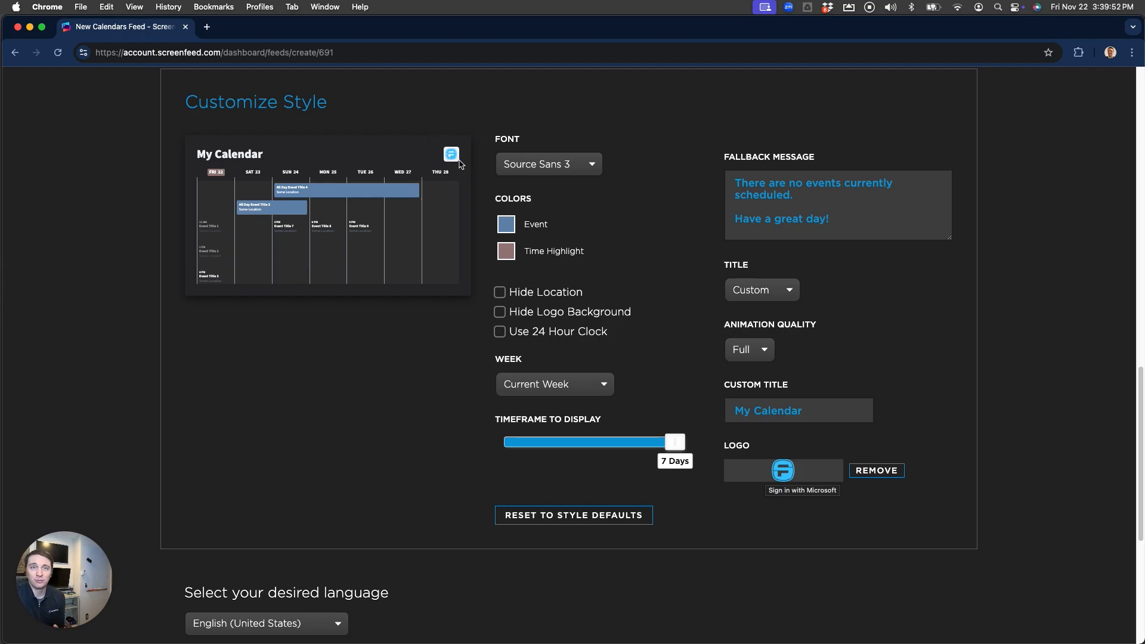
click(500, 315)
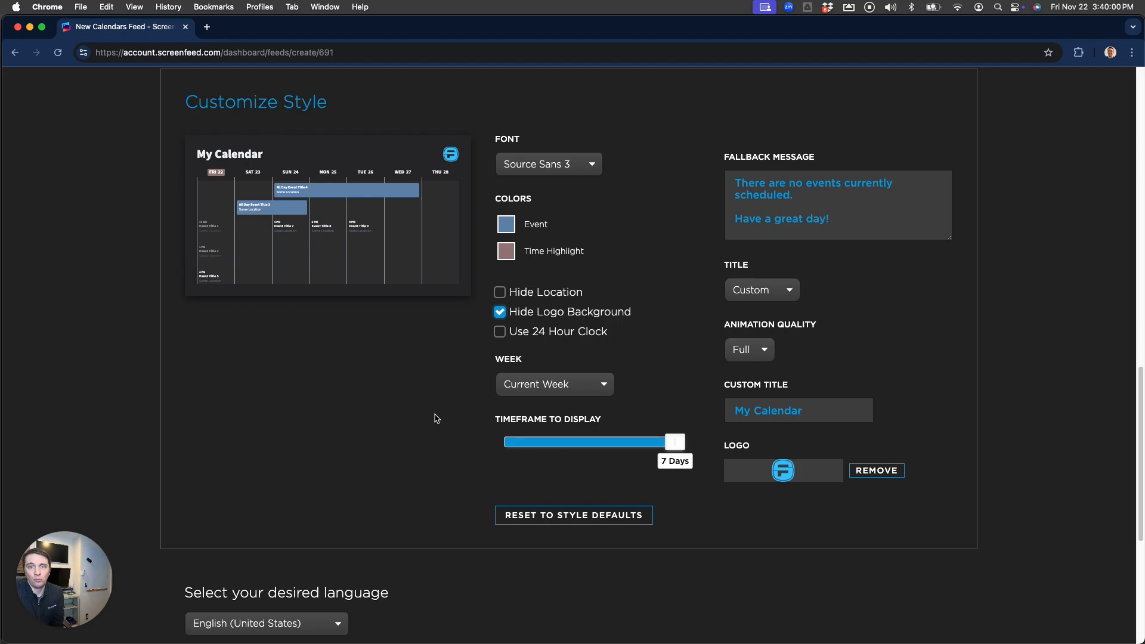
Name the feed 'My' and create it
scroll(436, 419, down, 5)
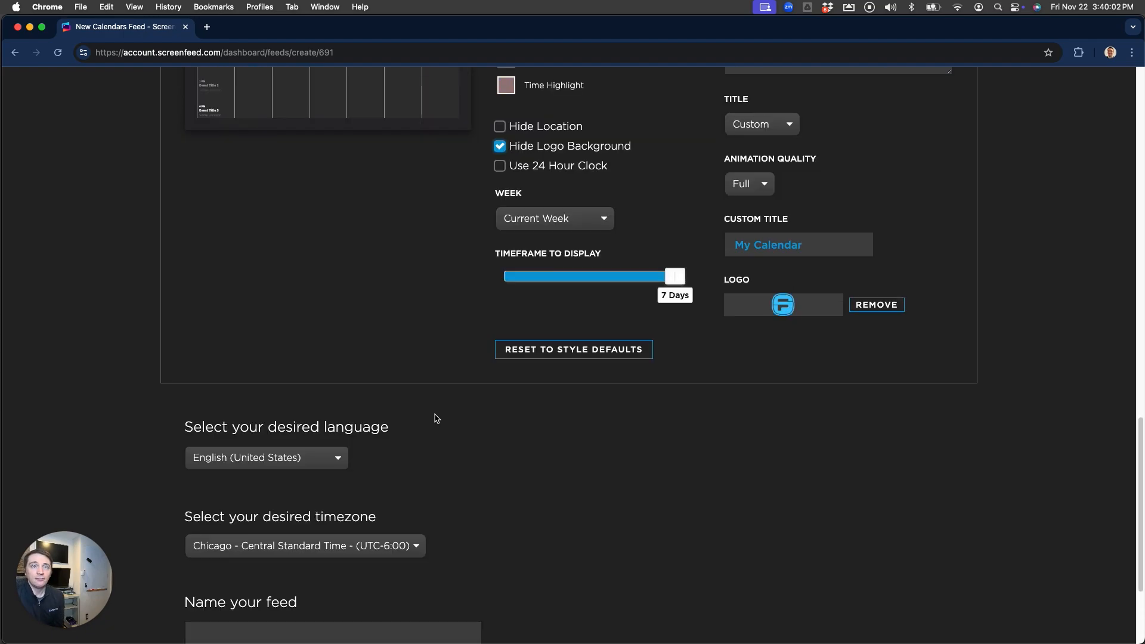
scroll(437, 419, down, 4)
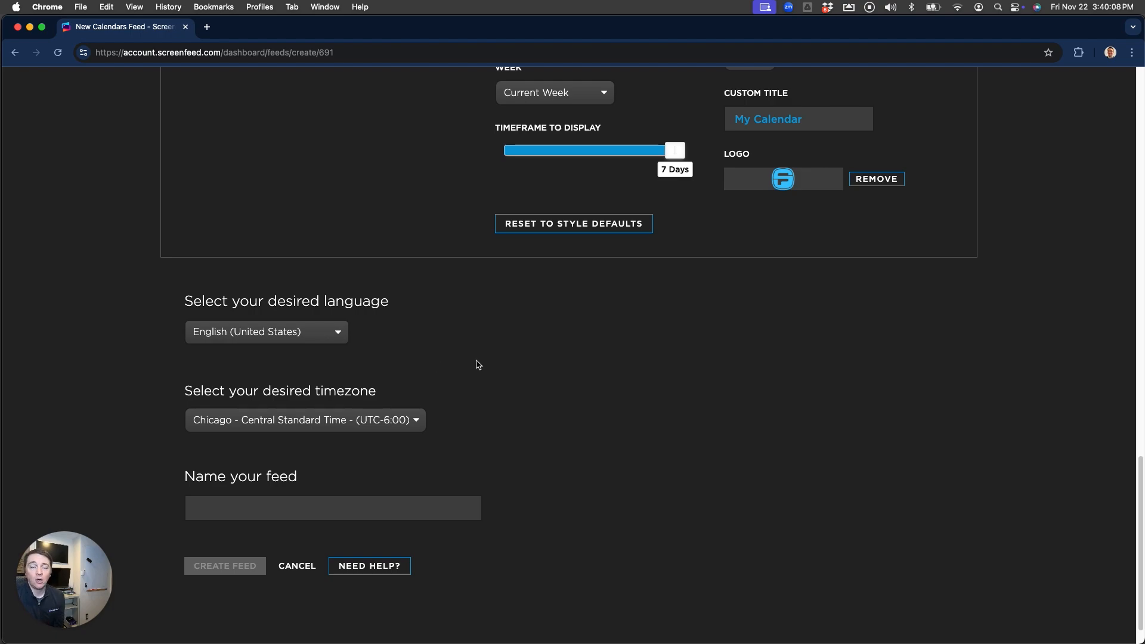
scroll(493, 360, up, 5)
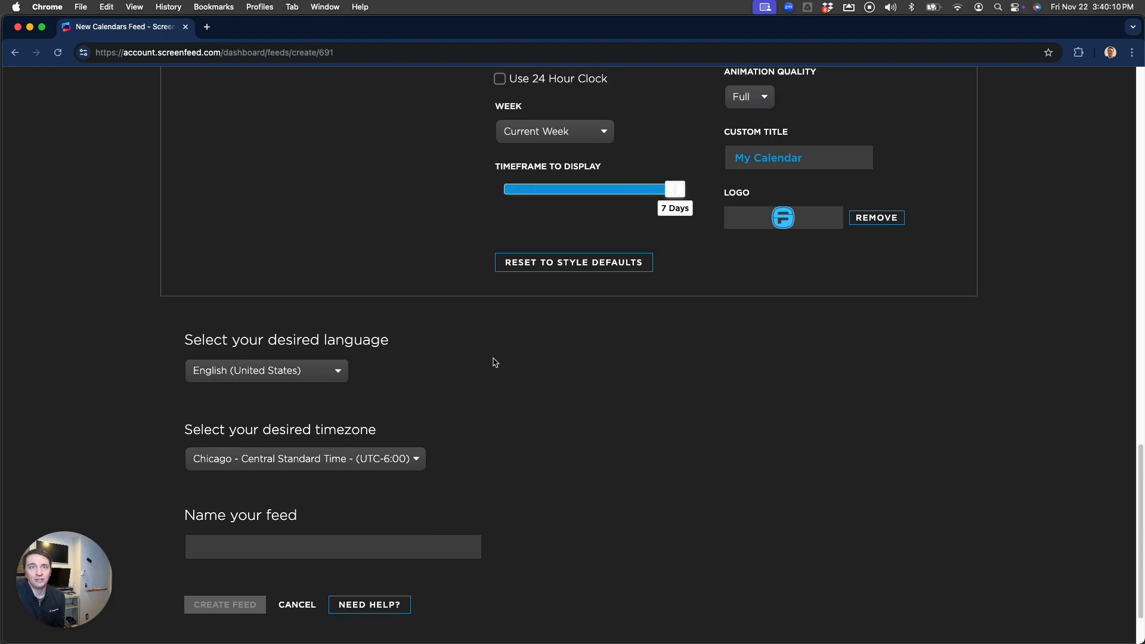
scroll(494, 362, up, 1)
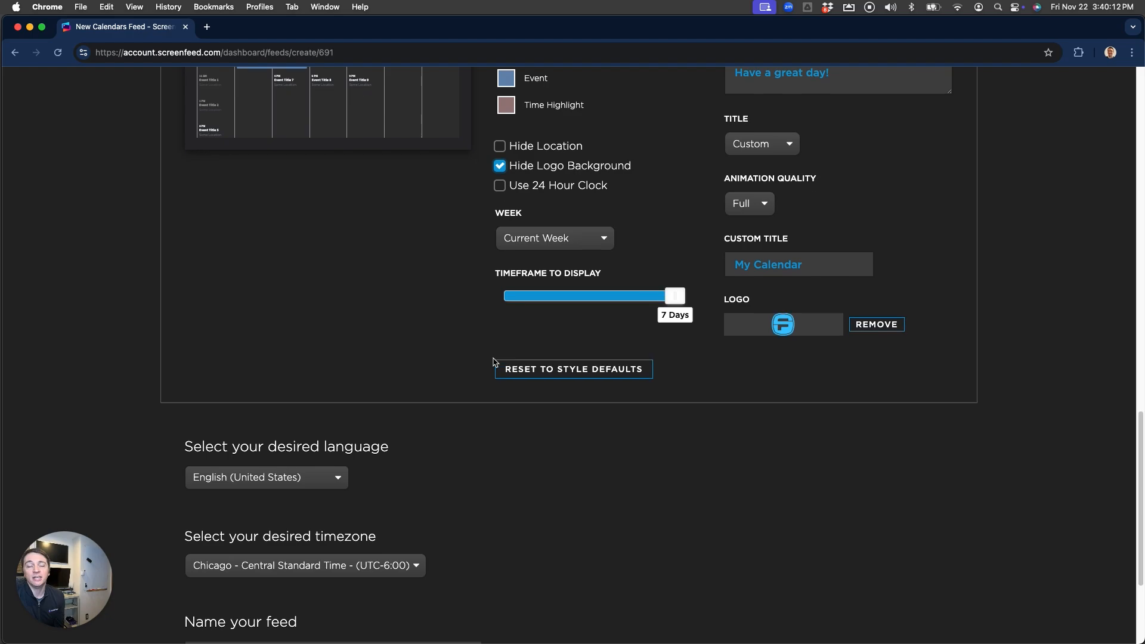
scroll(494, 361, up, 5)
scroll(493, 361, down, 2)
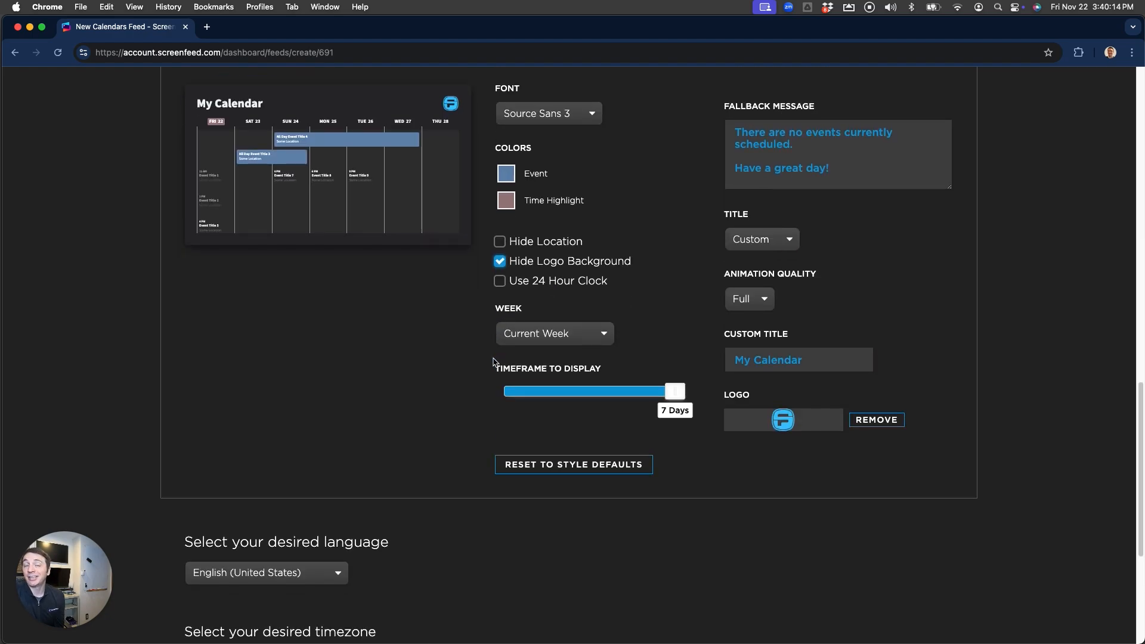
scroll(403, 361, down, 6)
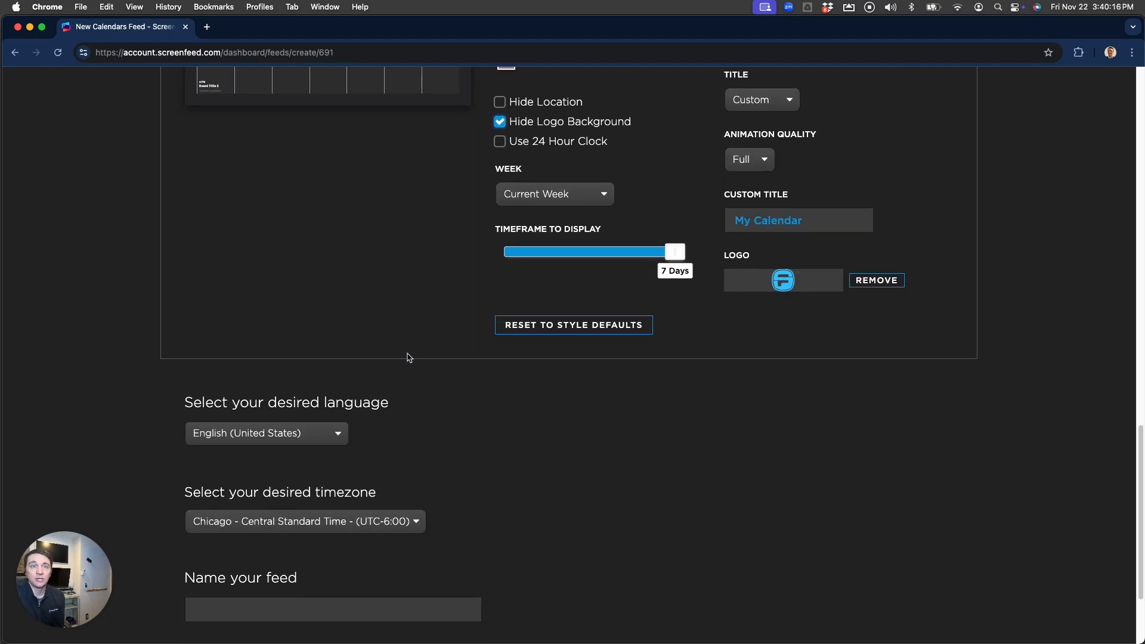
scroll(408, 357, down, 1)
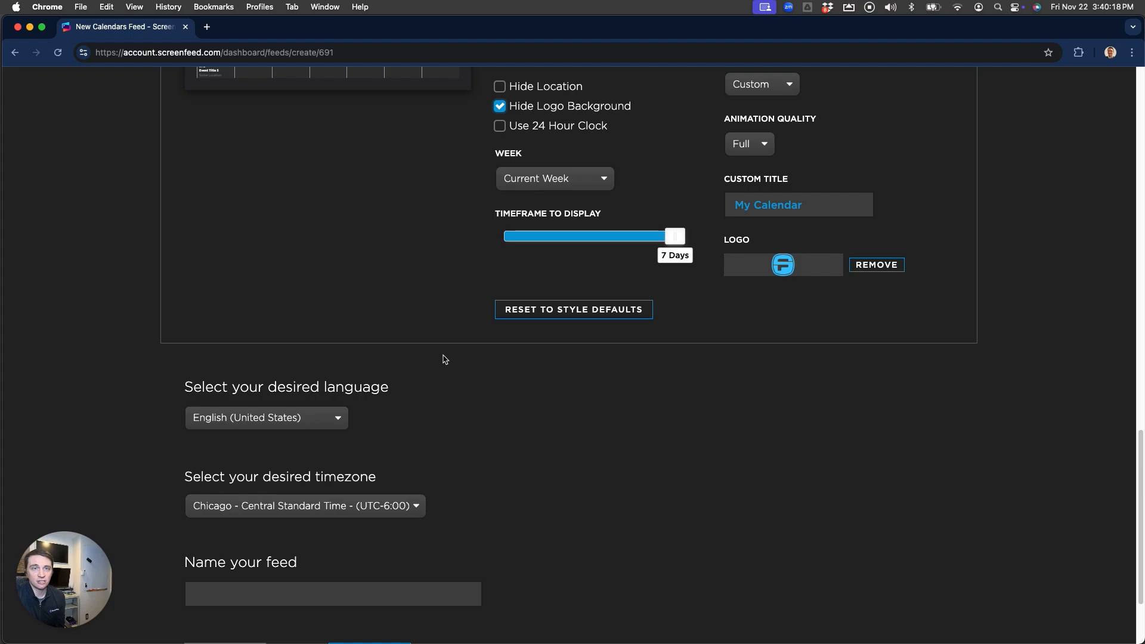
scroll(447, 361, down, 2)
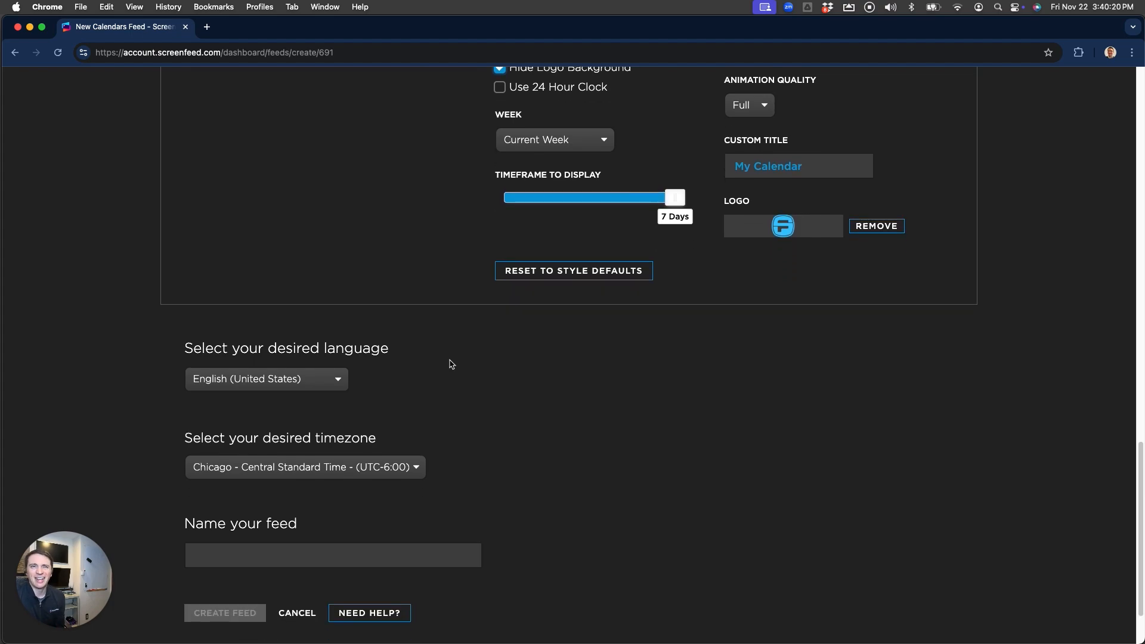
scroll(487, 375, down, 1)
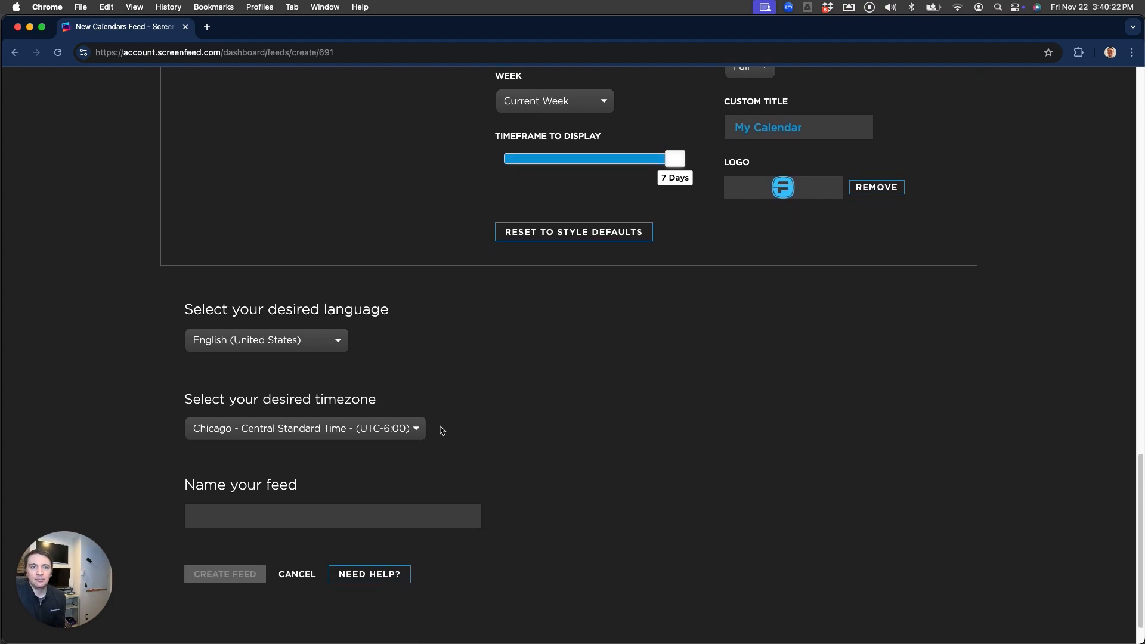
click(292, 515)
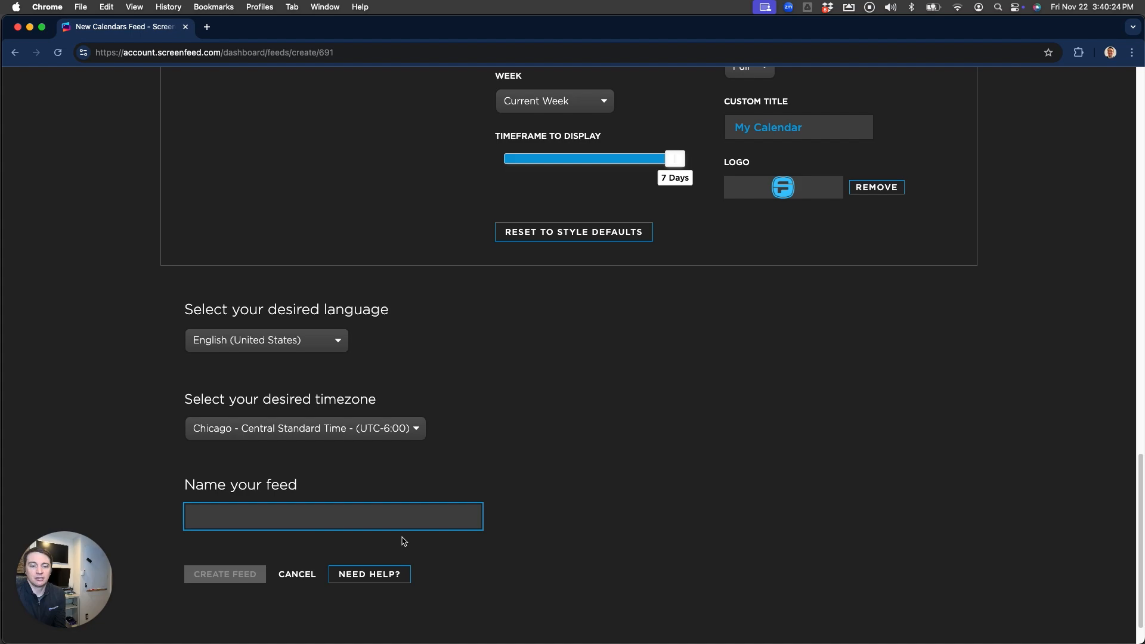
text(My Calendar)
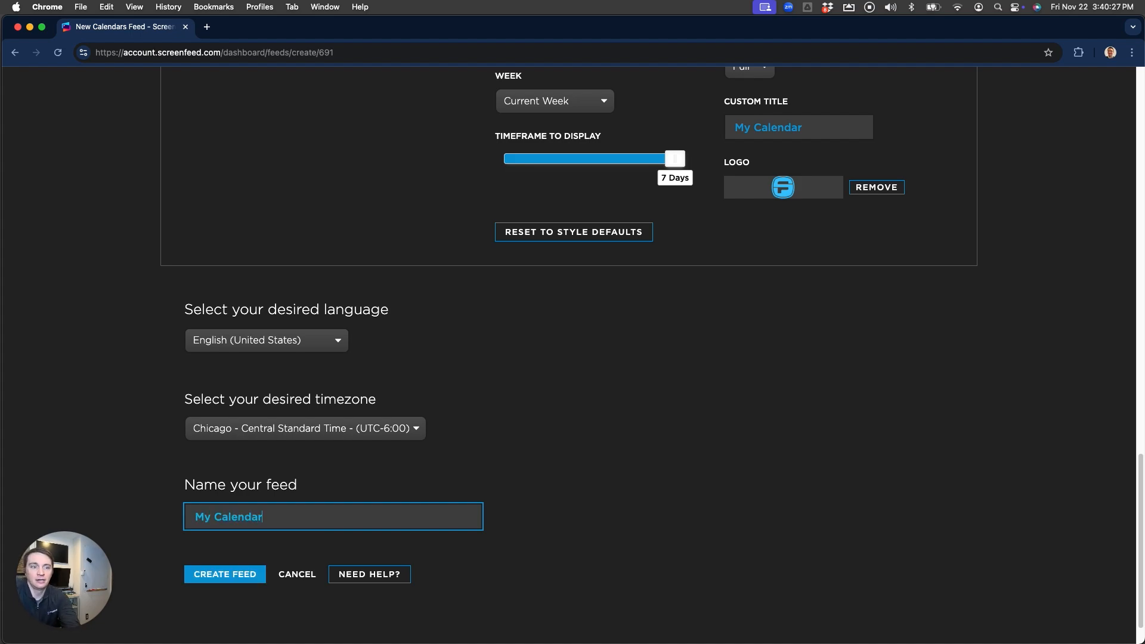
click(227, 576)
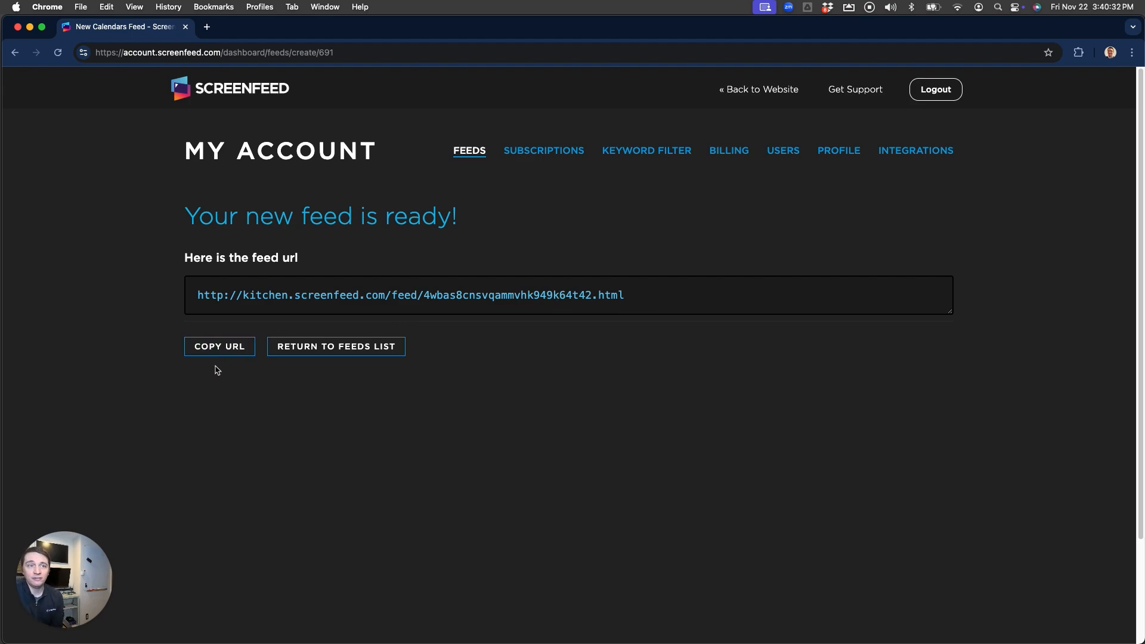
Copy the new feed's URL and load it in a new browser tab
click(238, 349)
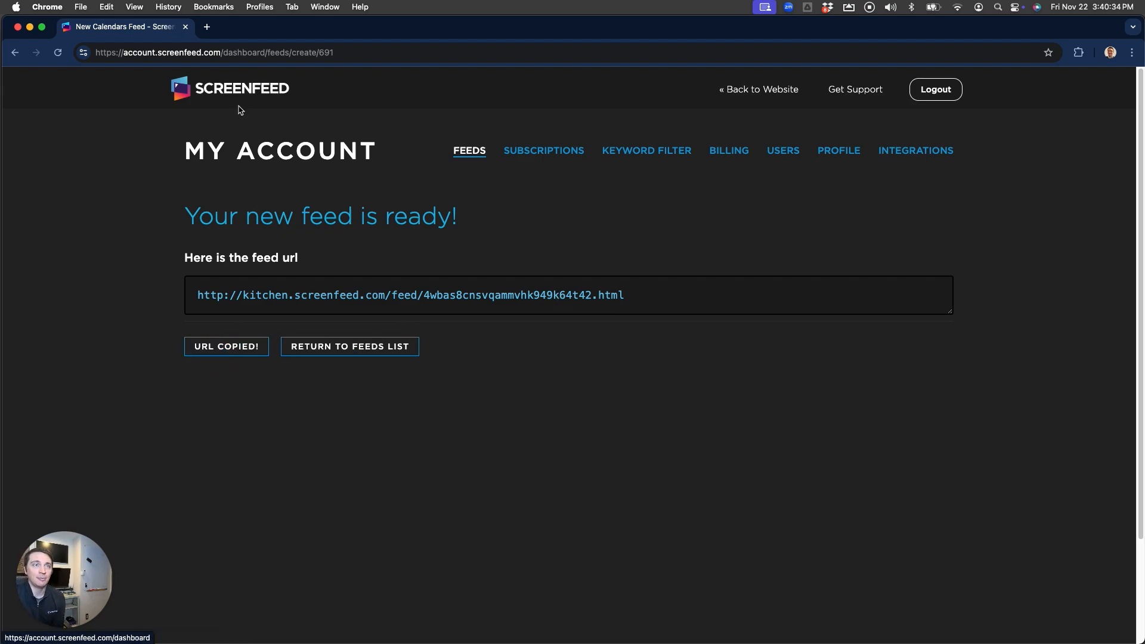
click(207, 27)
key(Return)
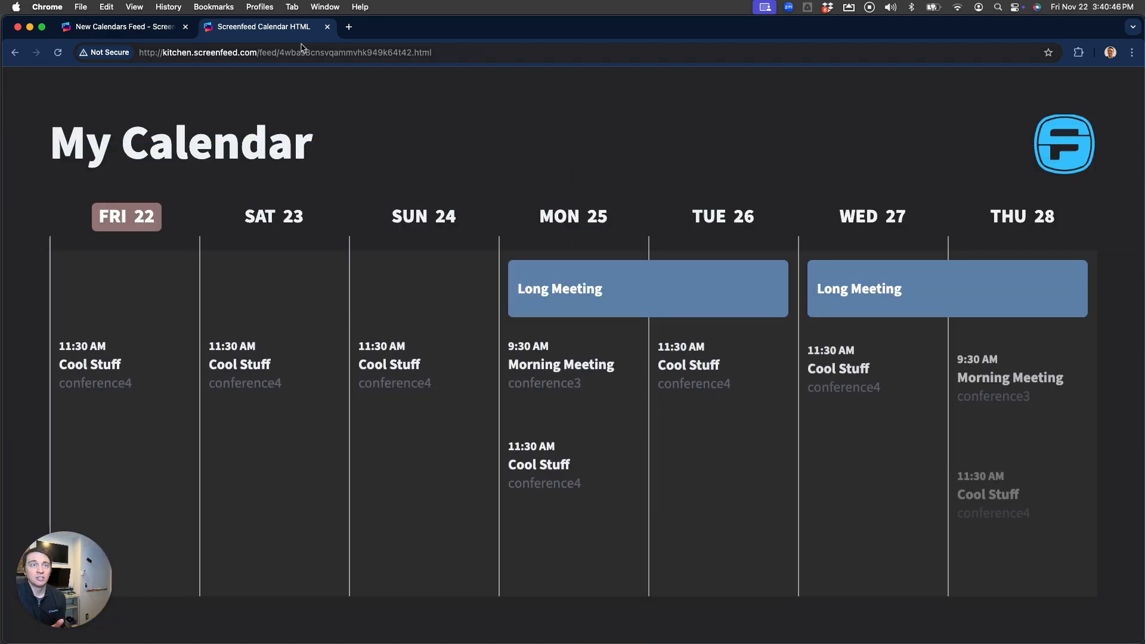
click(285, 53)
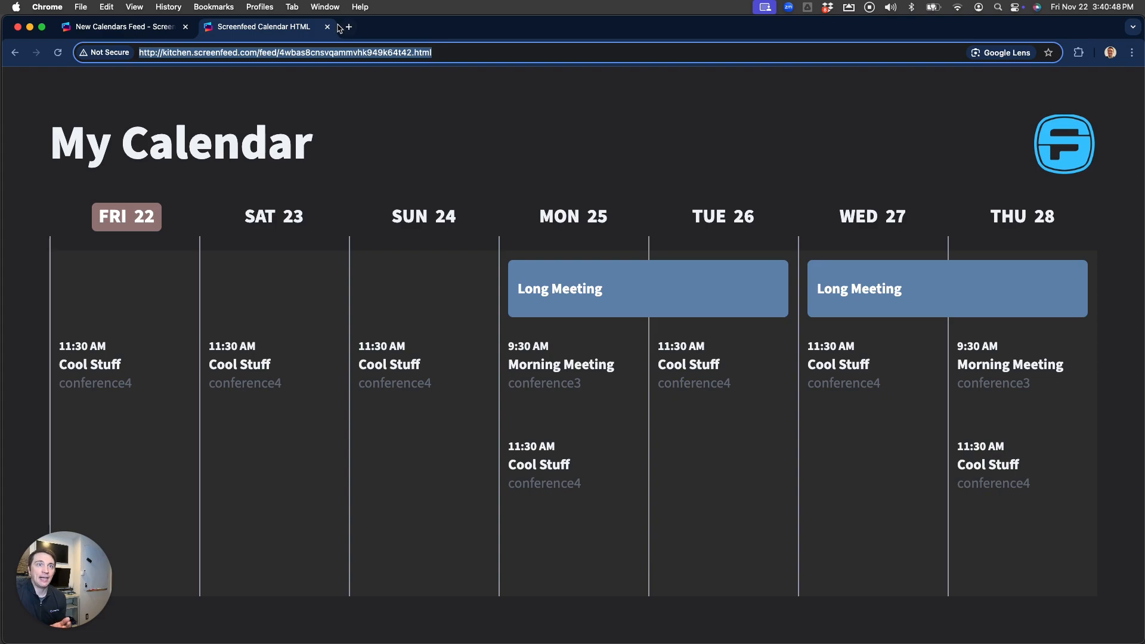
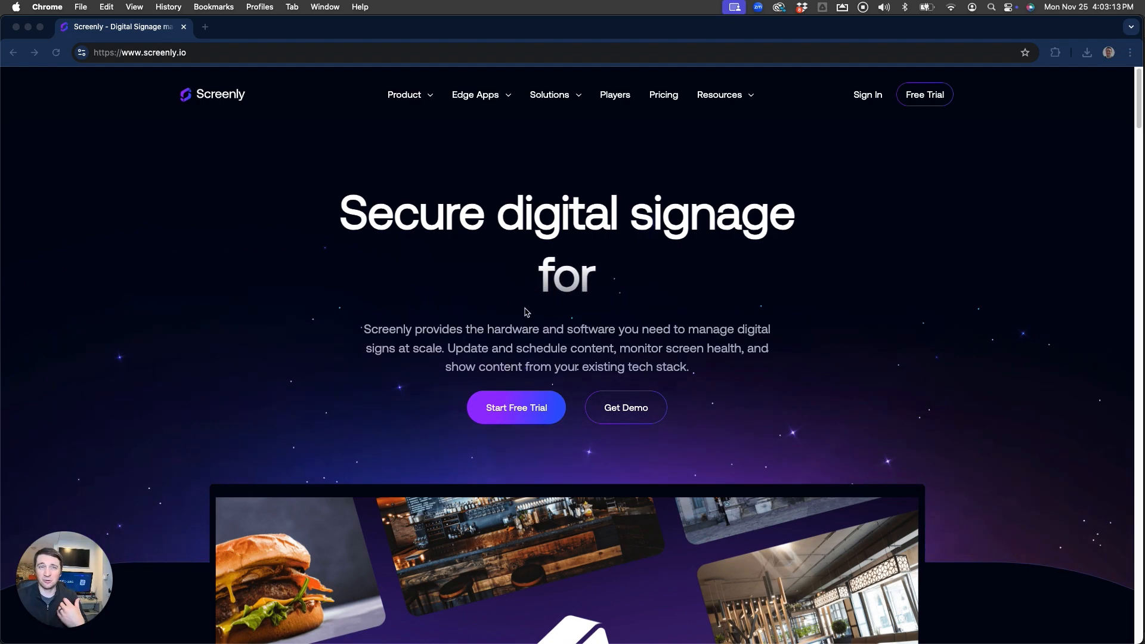
Sign in to Screenly and start adding a new screen from the Screens page
click(870, 97)
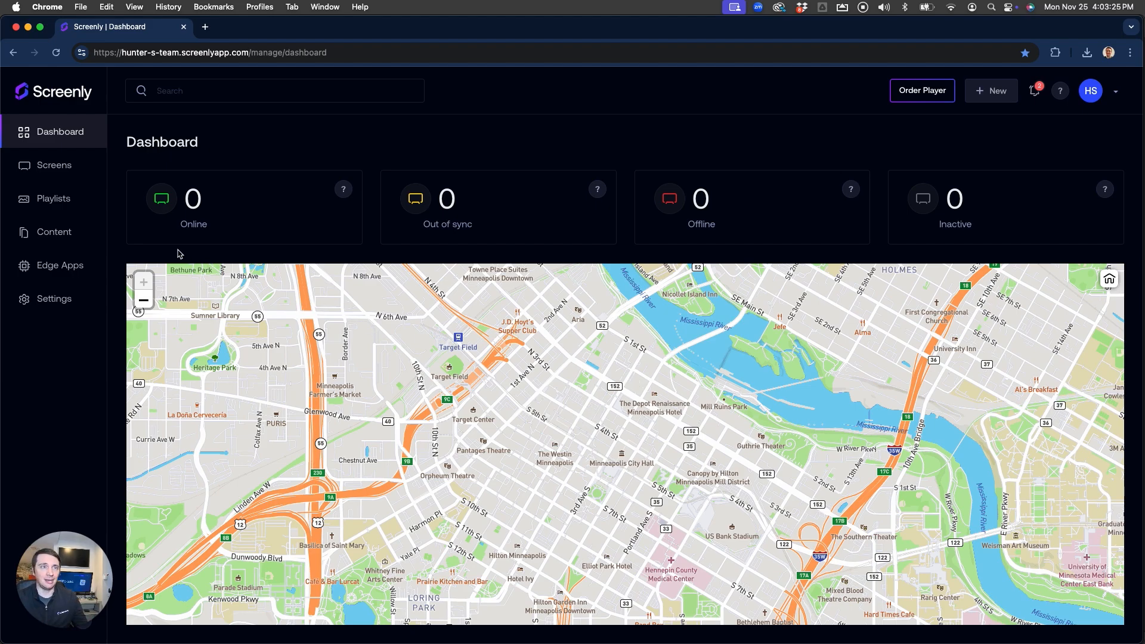
click(59, 167)
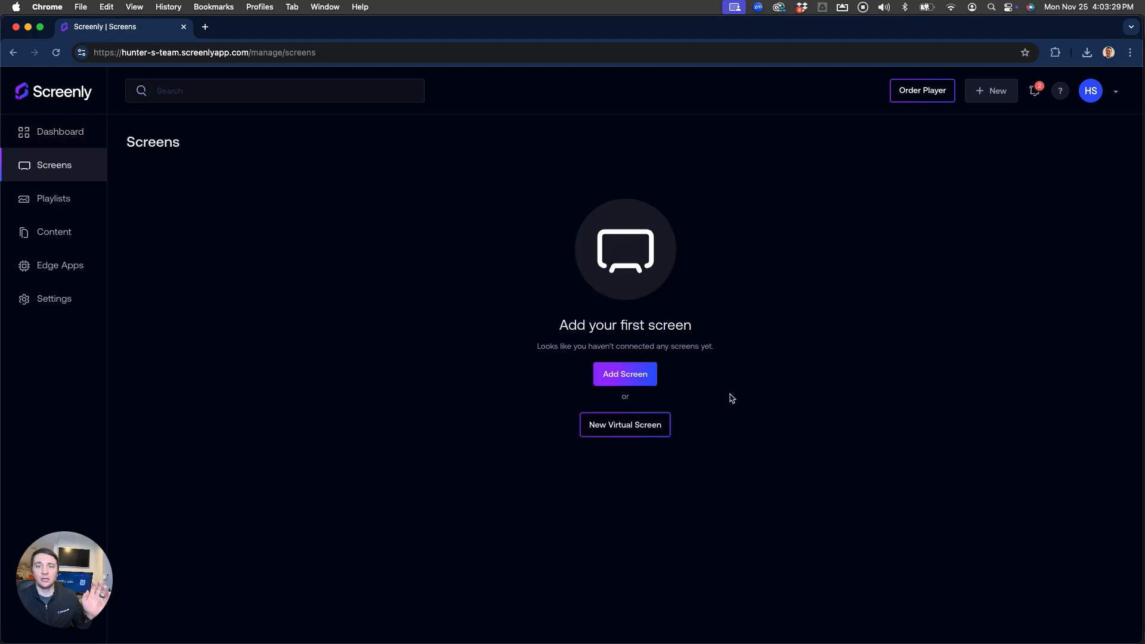
click(631, 380)
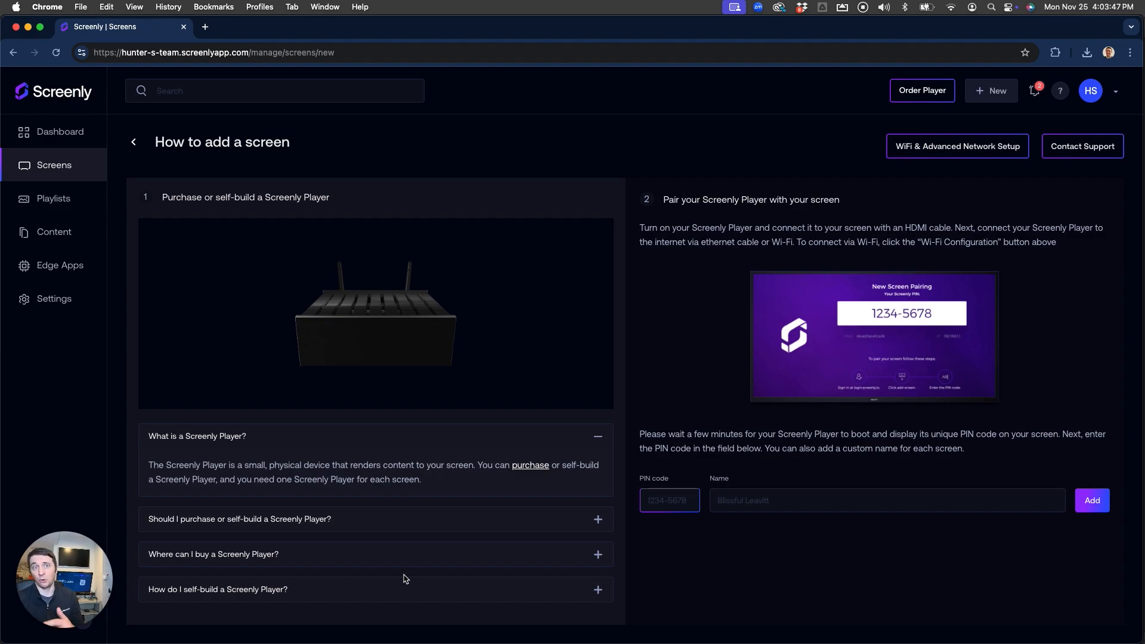
Download the Screenly Player image for Raspberry Pi 4 and open the self-build support article
click(237, 592)
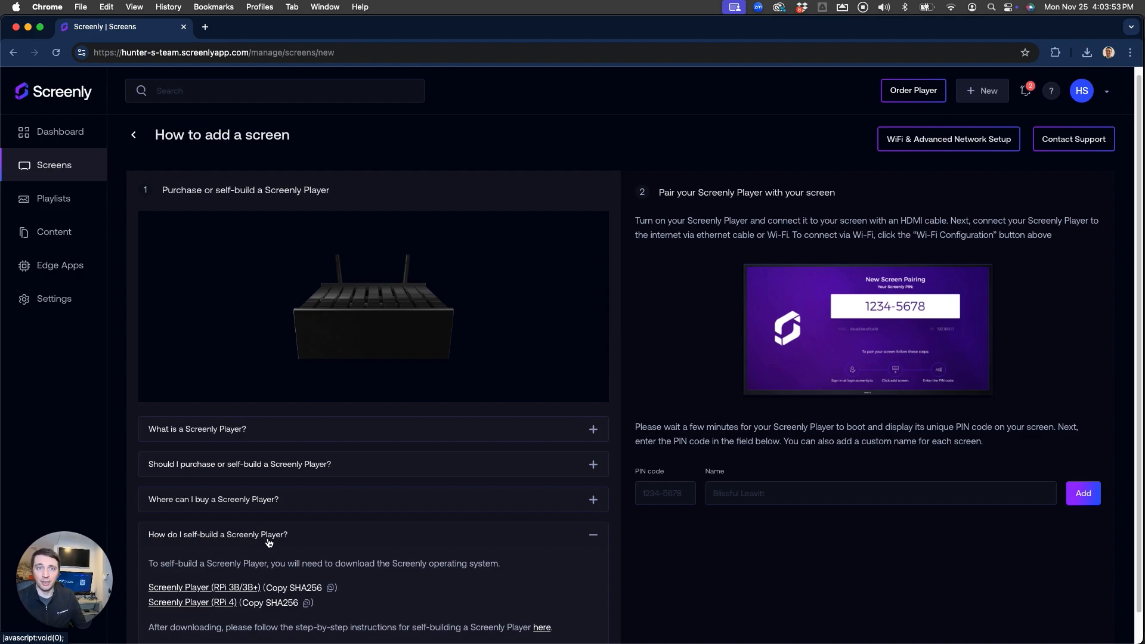
click(195, 606)
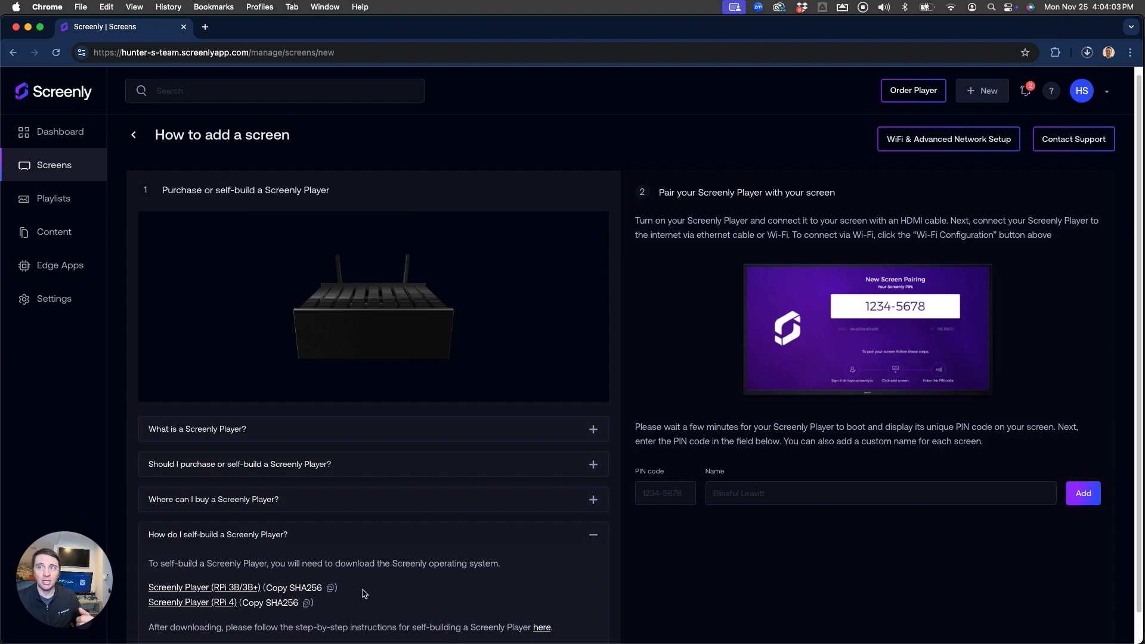
drag(514, 627, 305, 627)
click(528, 628)
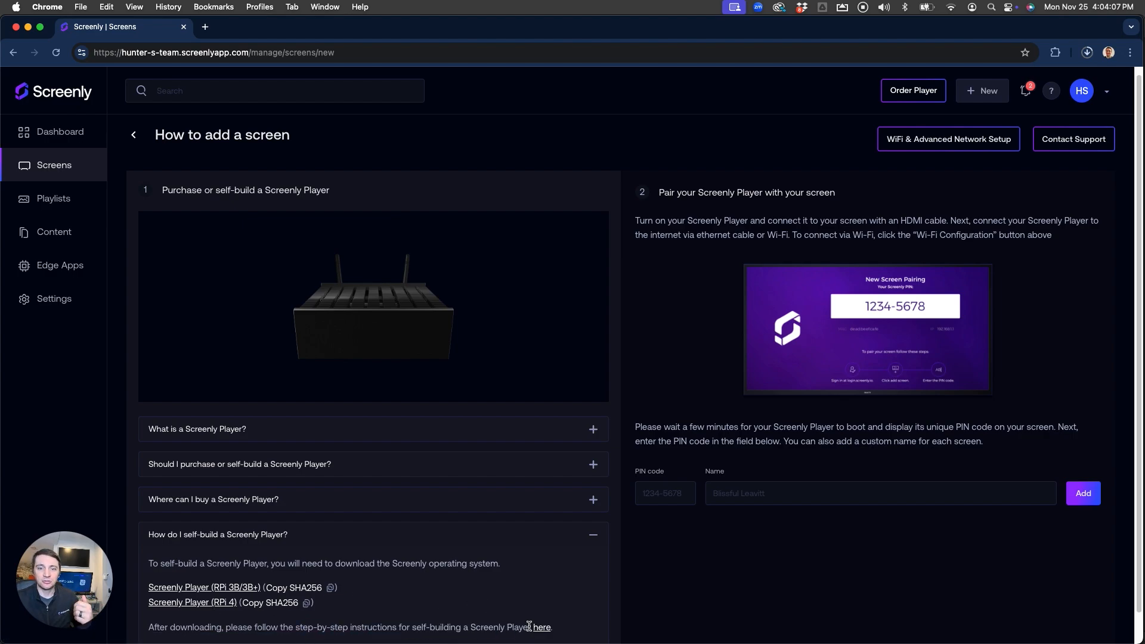
click(543, 631)
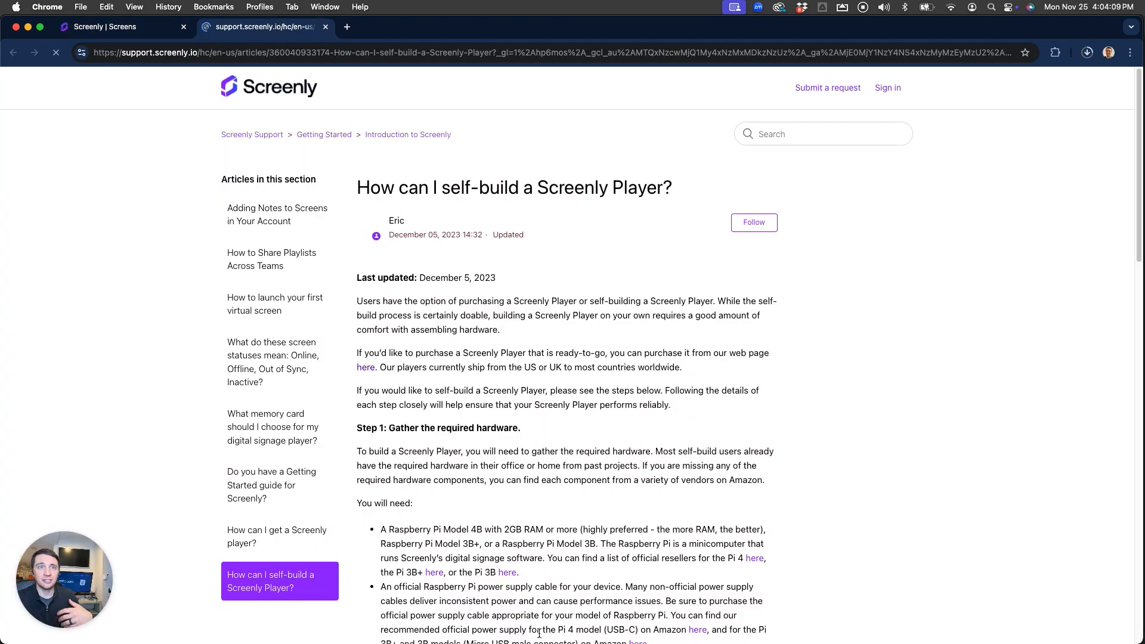
Read through the self-build article, then go back to Screenly's How to add a screen page
scroll(455, 429, down, 10)
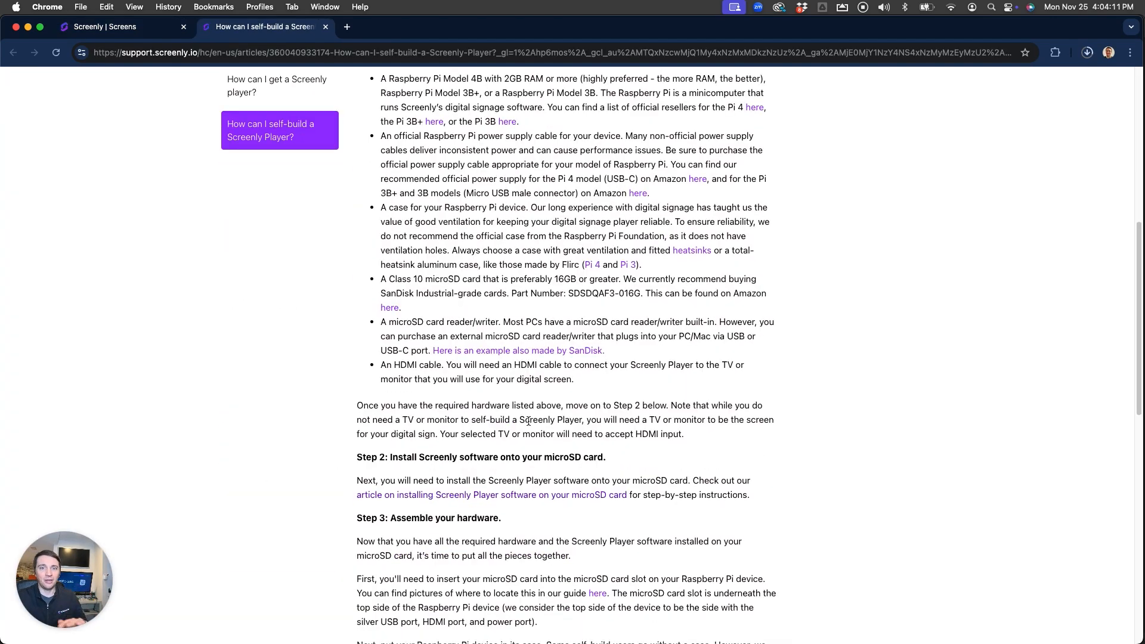
scroll(529, 424, down, 3)
scroll(528, 421, down, 5)
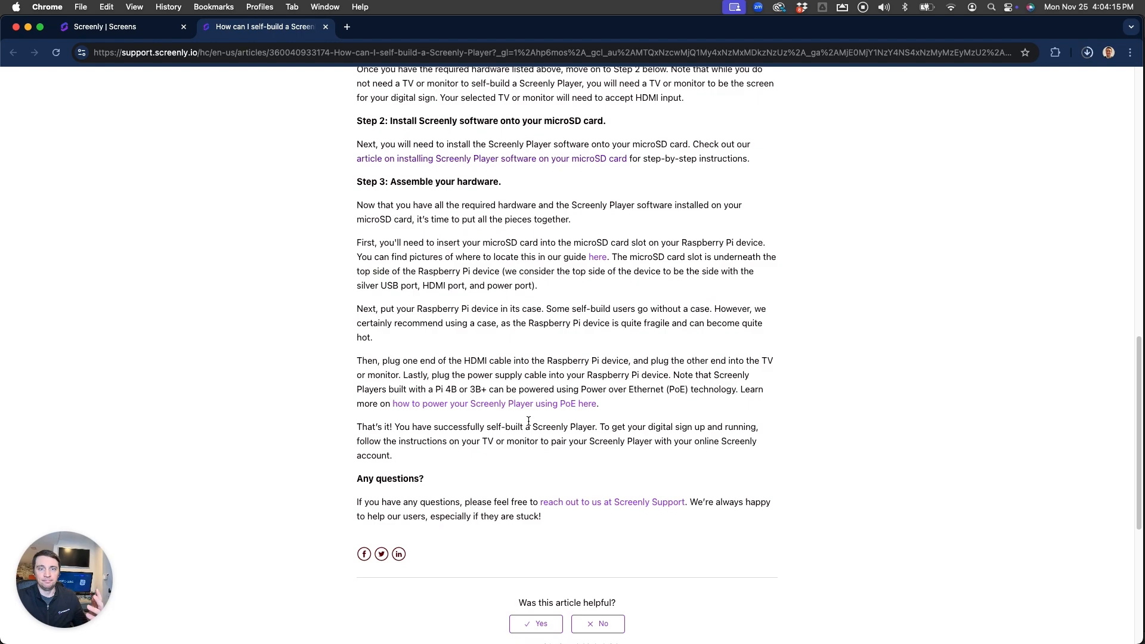
click(149, 27)
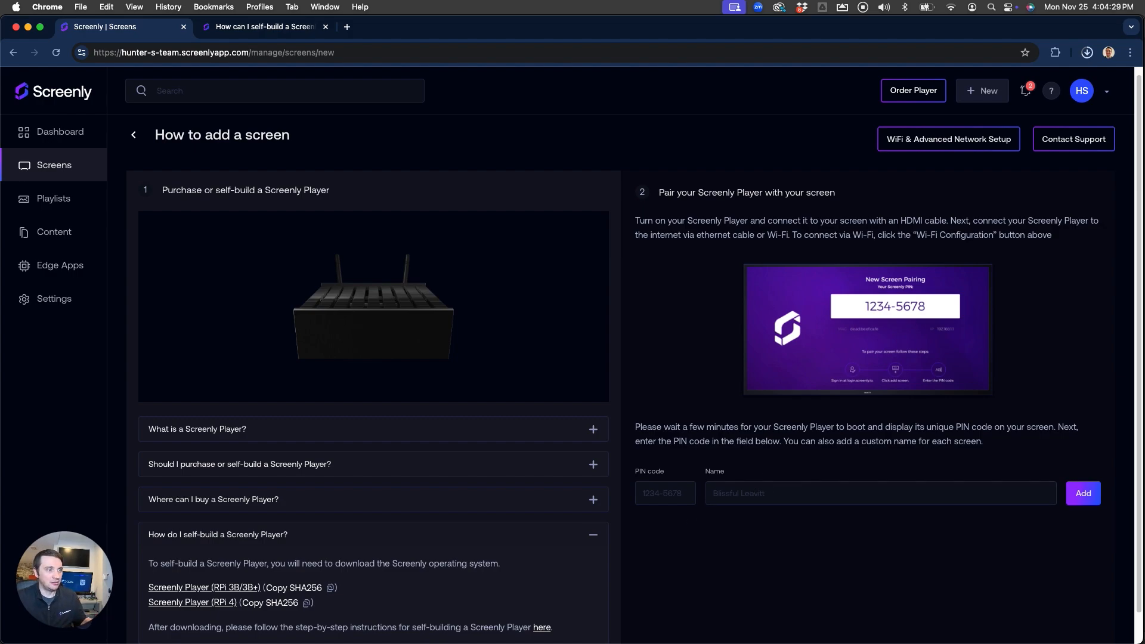
Select Raspberry Pi 4 as the target device in Raspberry Pi Imager
key(super+Tab)
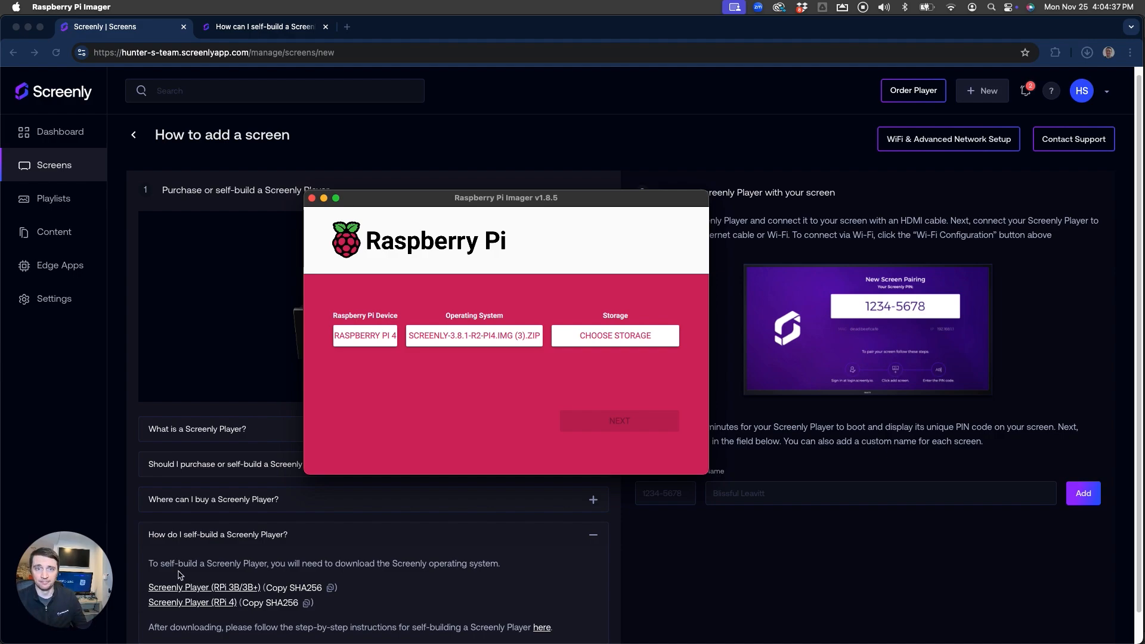
click(360, 327)
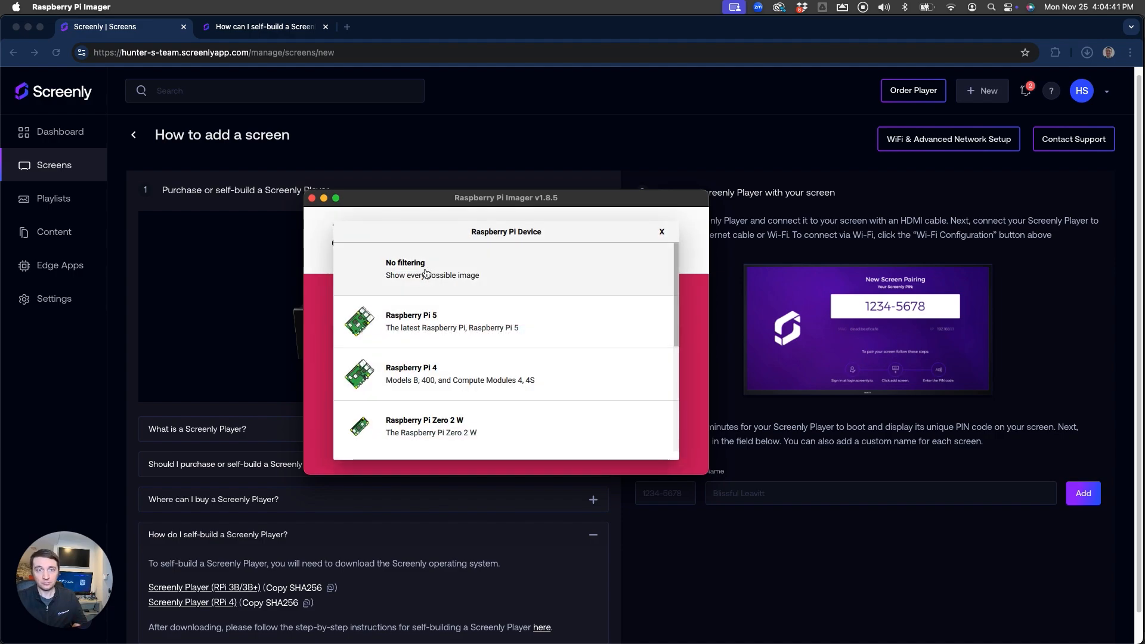
click(411, 379)
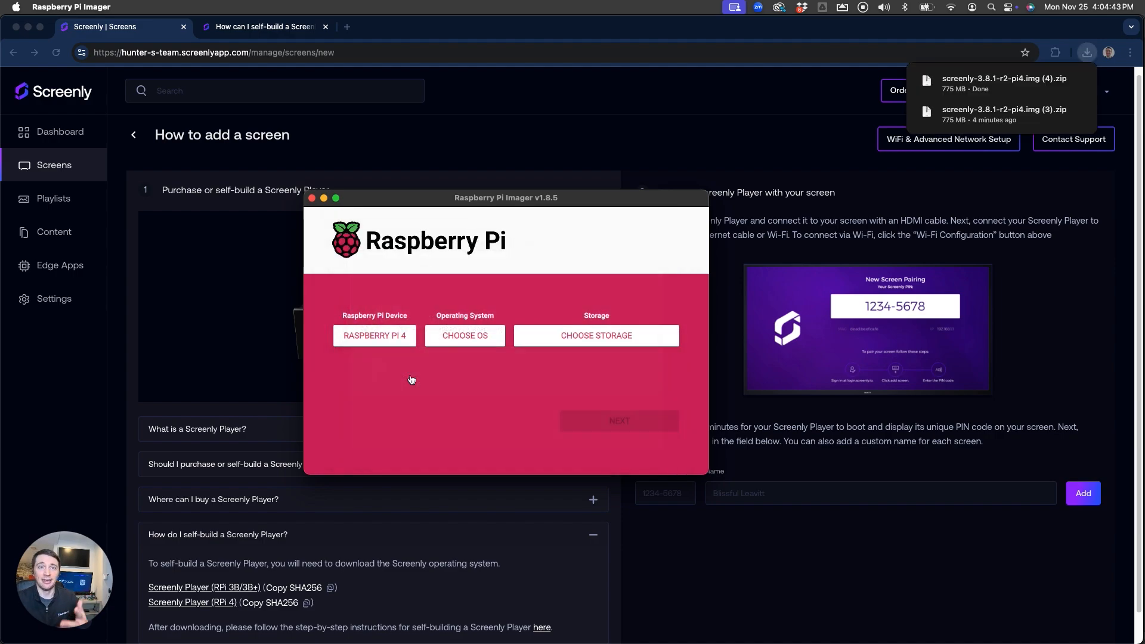
Load the downloaded screenly-3.8.1-r2-pi4.img (4).zip as a custom OS, then return to the browser
click(481, 339)
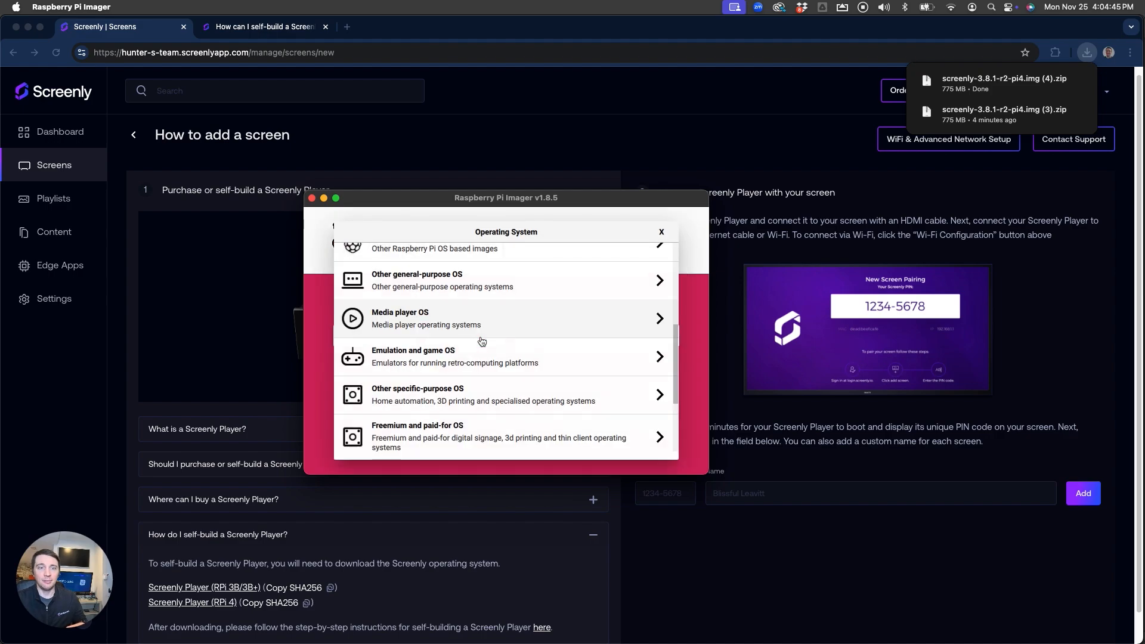
scroll(494, 394, down, 3)
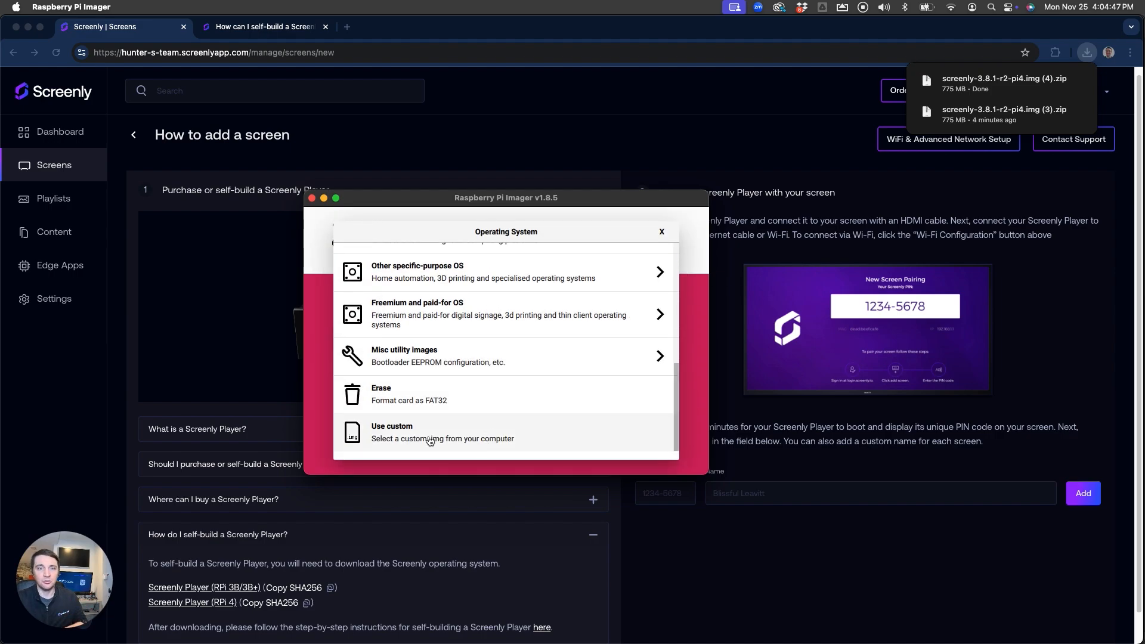
click(429, 441)
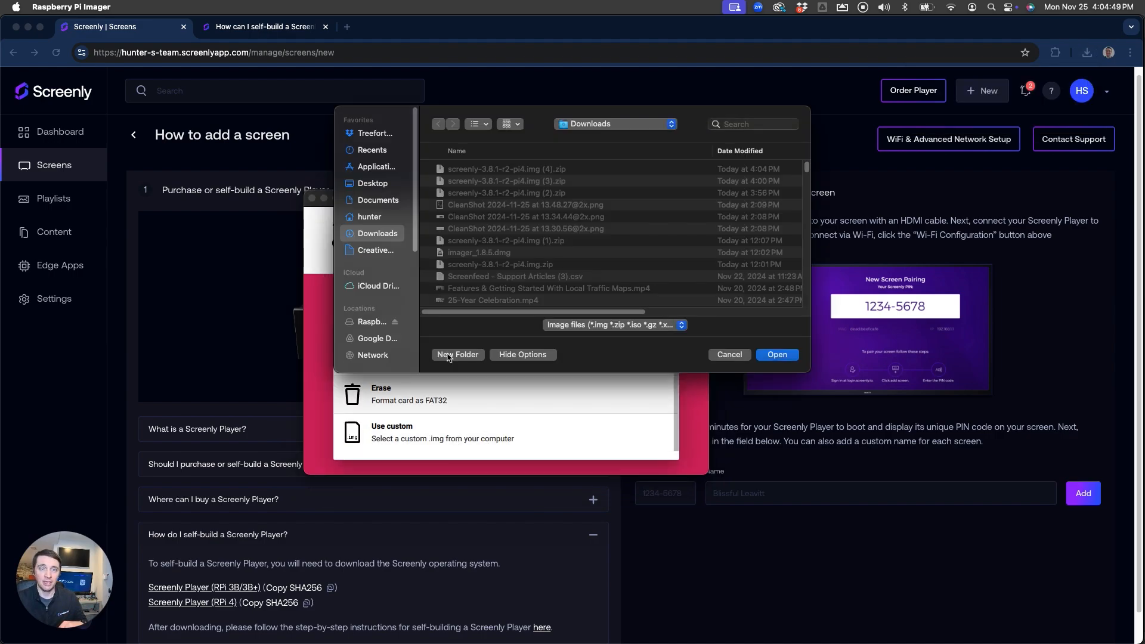
click(515, 170)
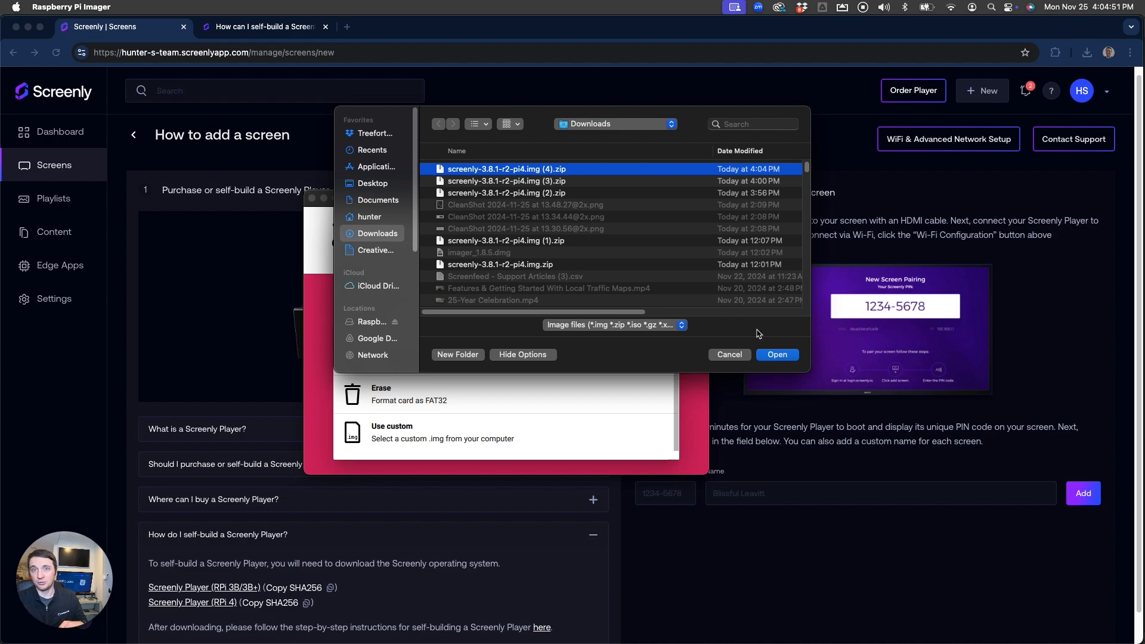
click(777, 354)
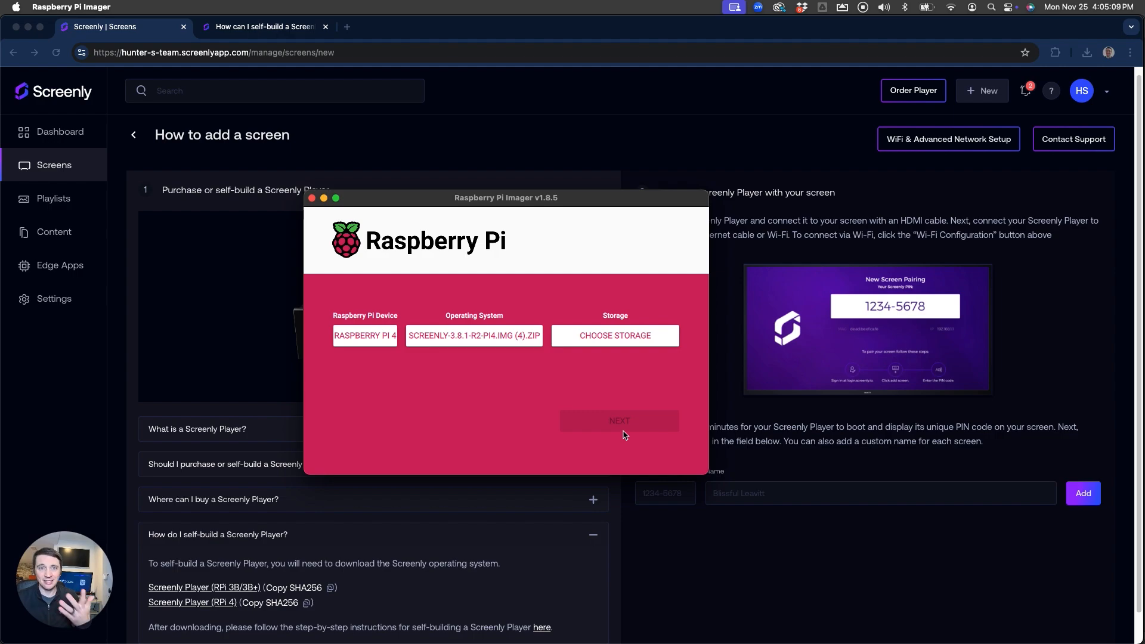
click(728, 526)
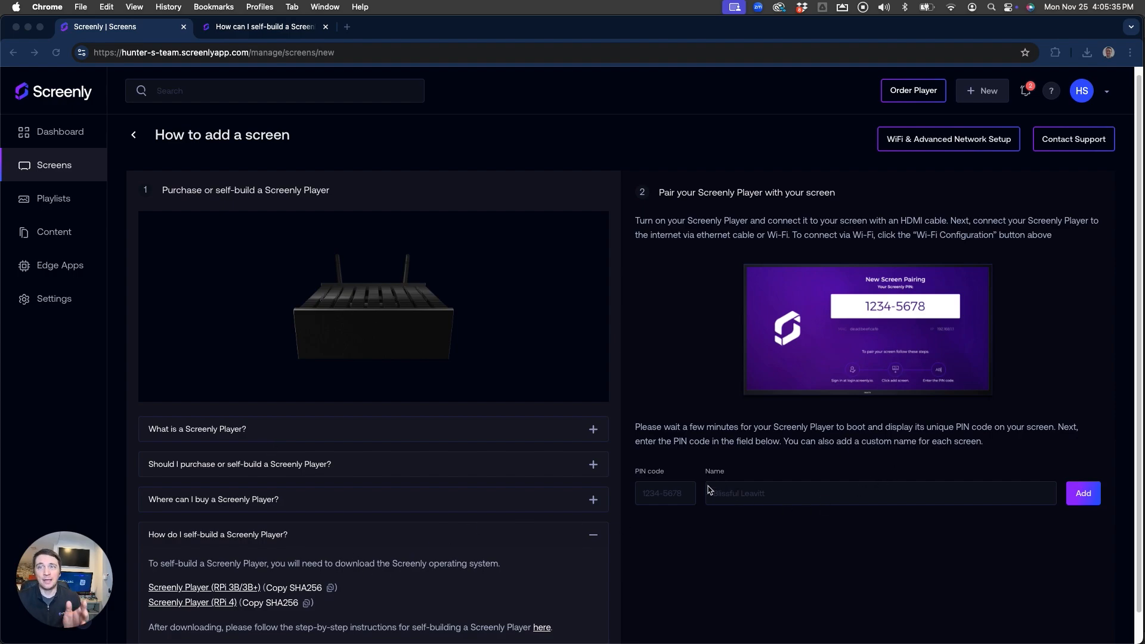
Pair the Raspberry Pi player using its on-screen PIN and name the screen RPI
click(662, 496)
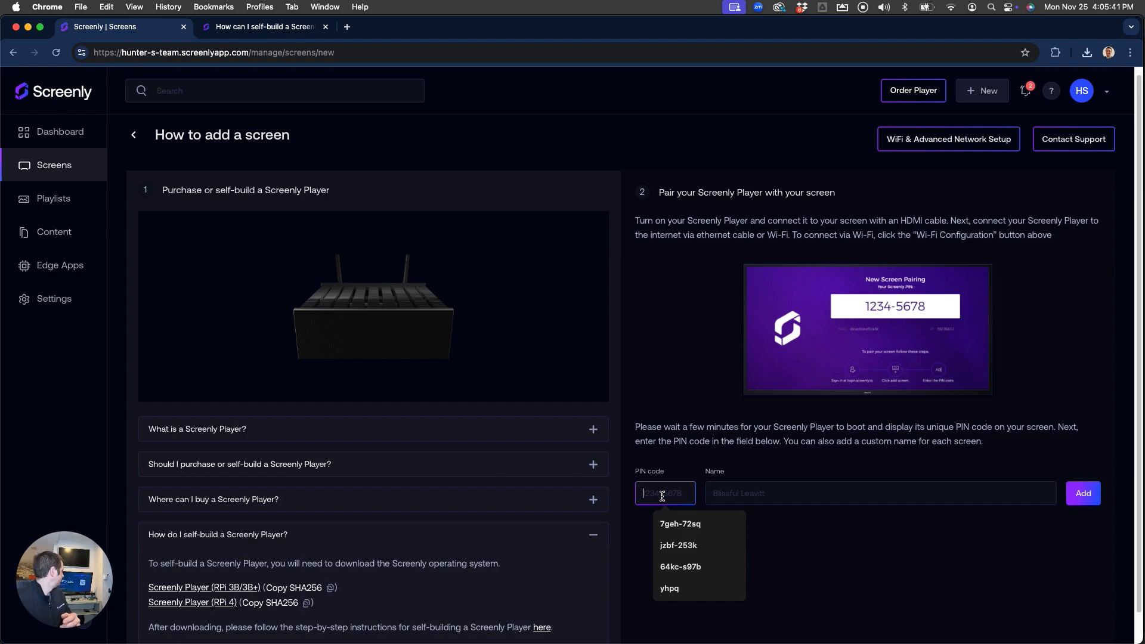
text(yhpq-qd2c)
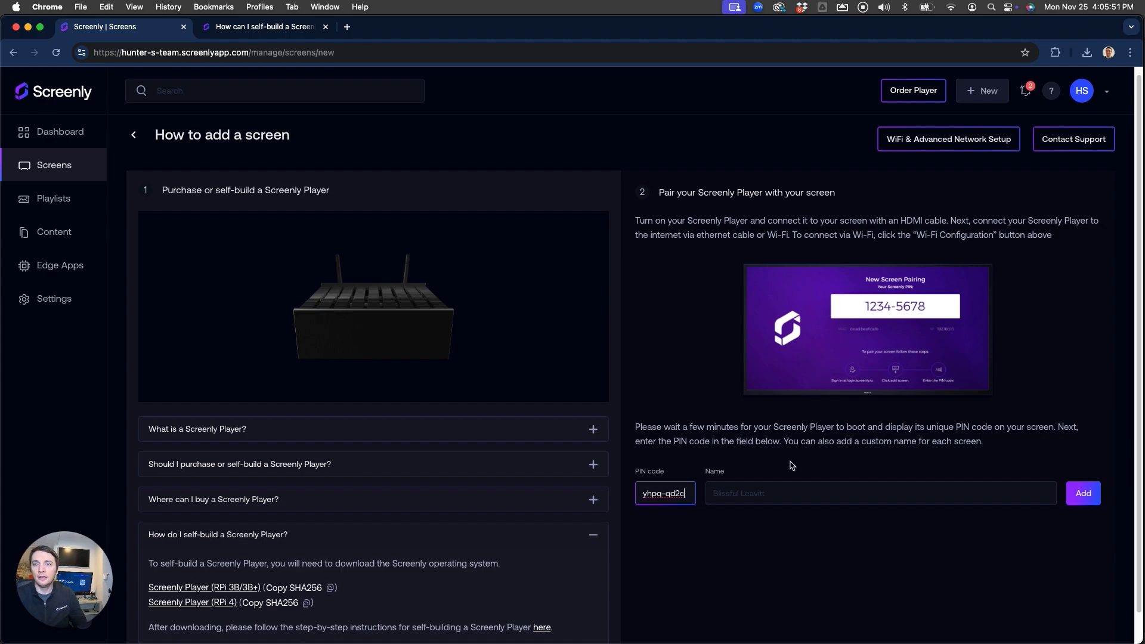
click(822, 493)
text(RPI)
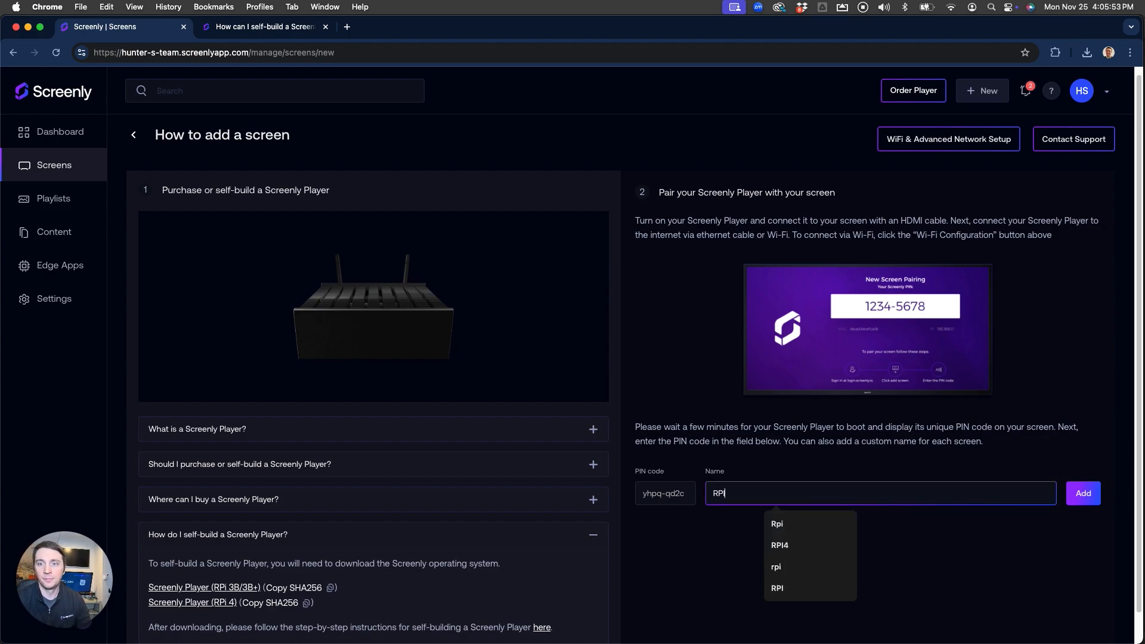
click(1085, 493)
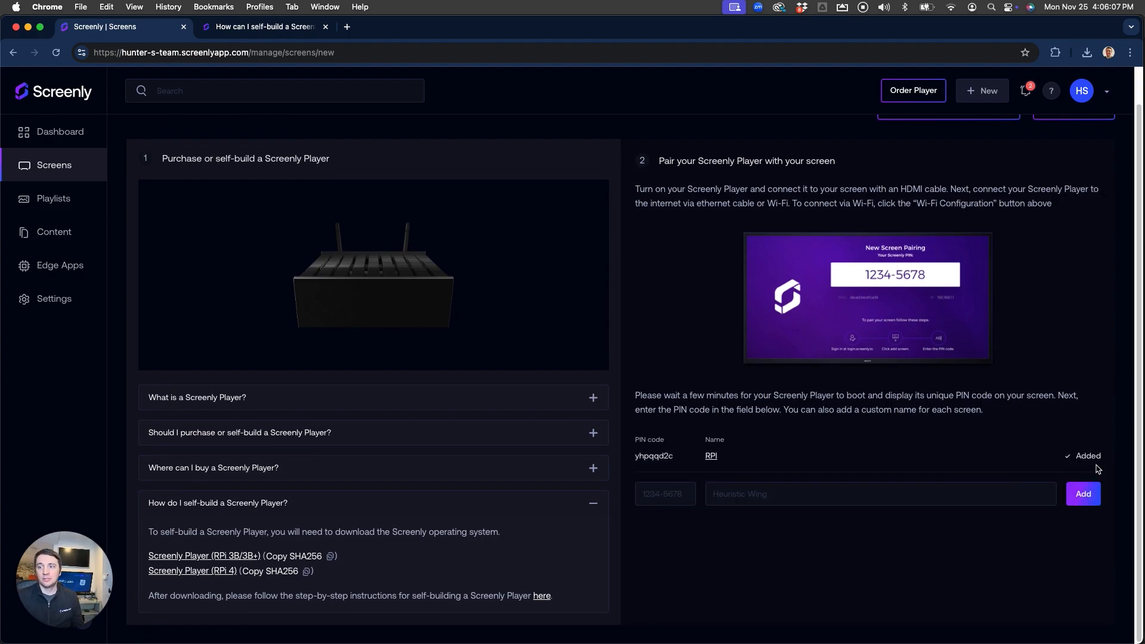
click(77, 200)
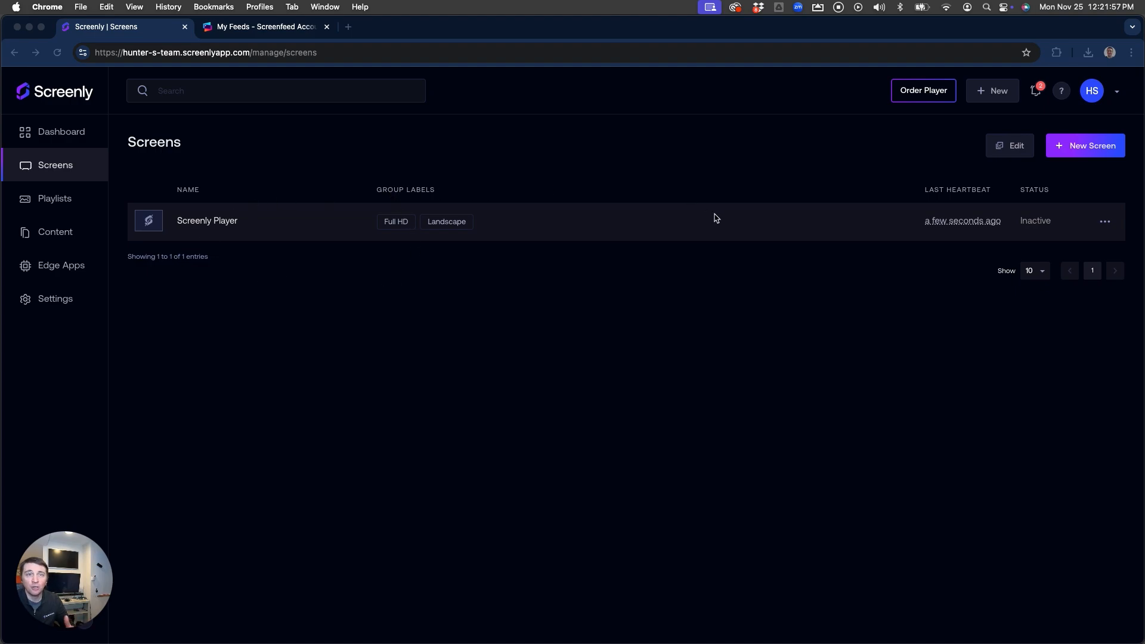
Check the Screenly Content library, then switch to the Screenfeed My Feeds tab
click(48, 236)
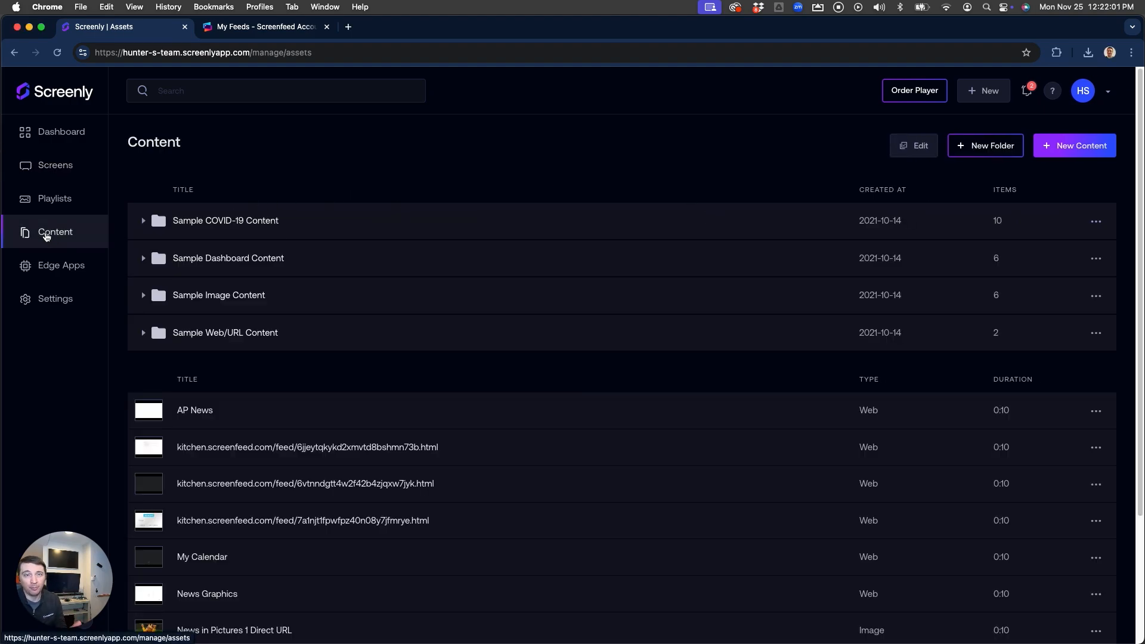
key(ctrl+Tab)
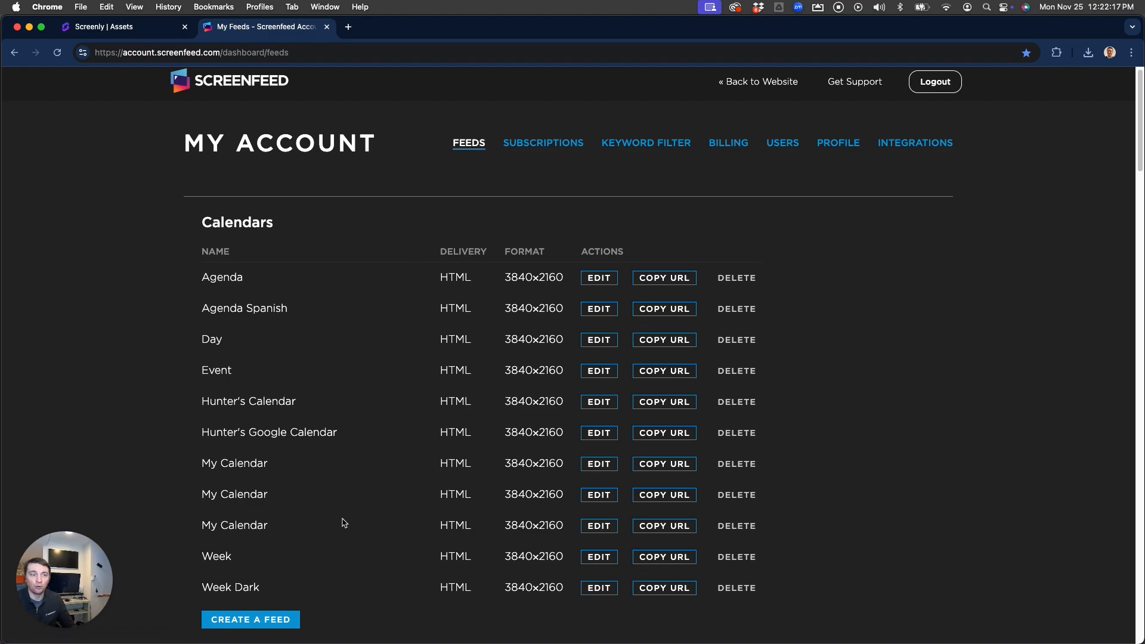
Copy the third My Calendar feed's URL and return to Screenly's content library
click(666, 528)
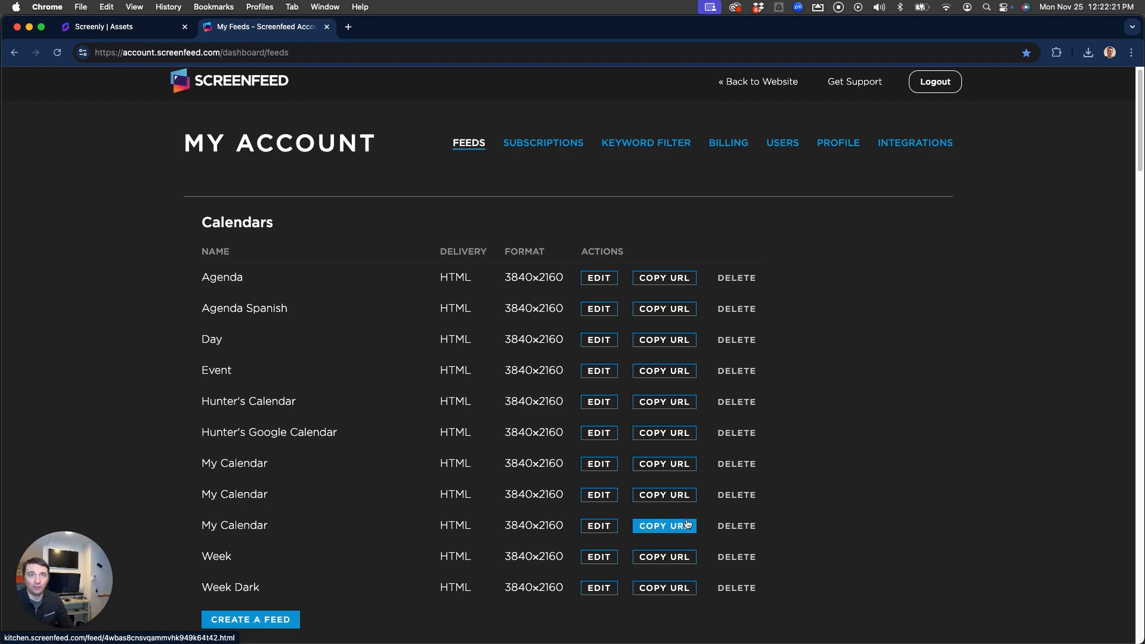
key(ctrl+shift+Tab)
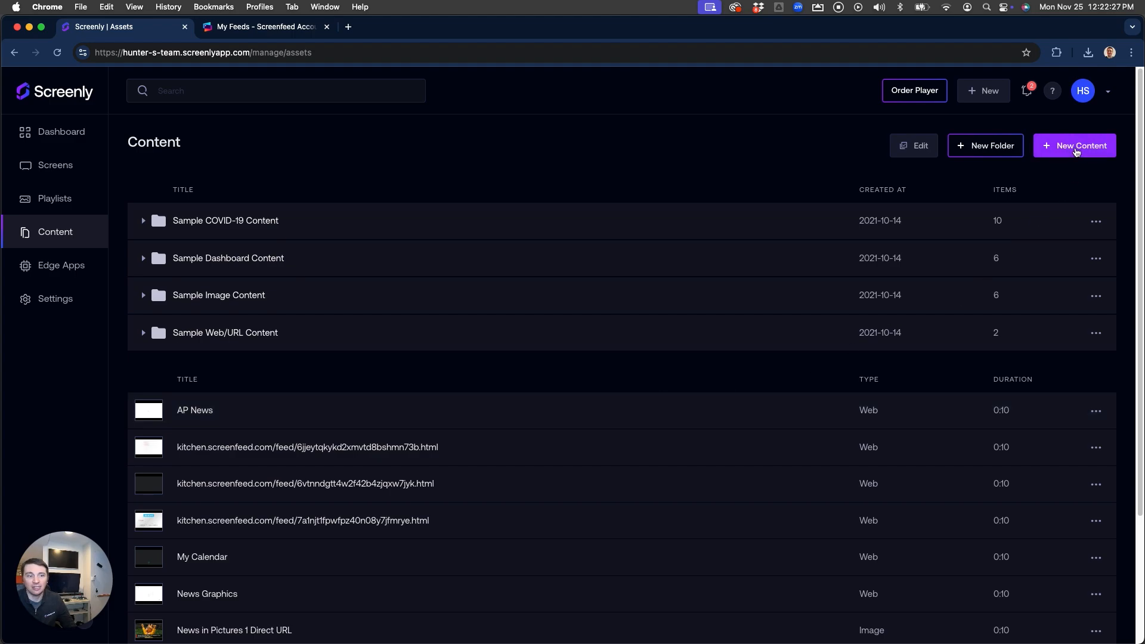
Add the copied Screenfeed calendar feed URL as new Web content
click(1077, 149)
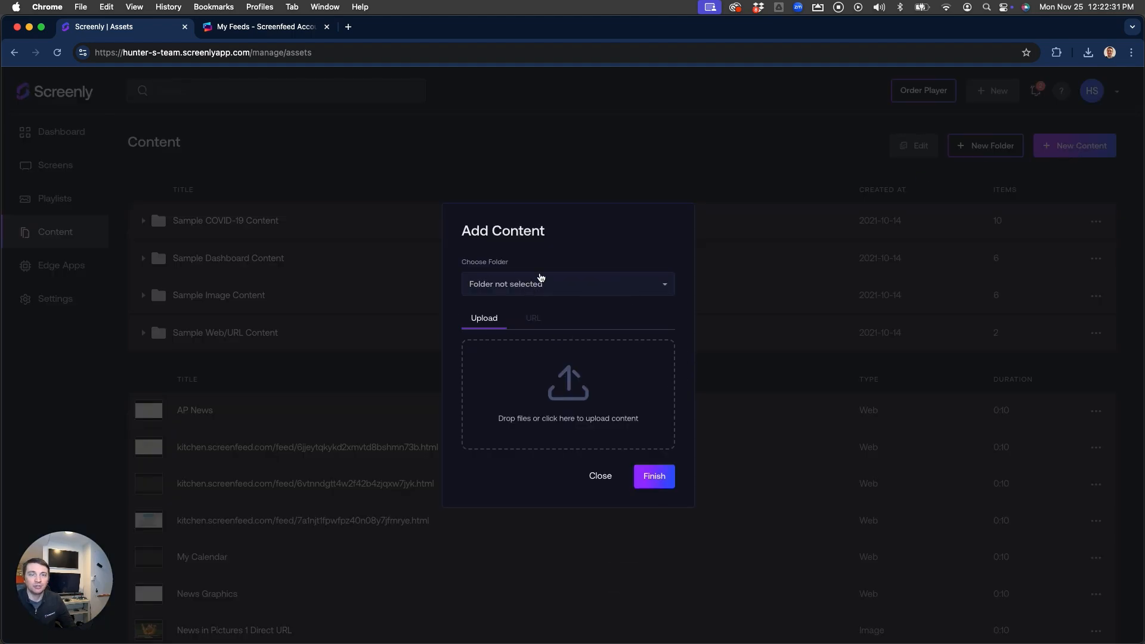
click(537, 324)
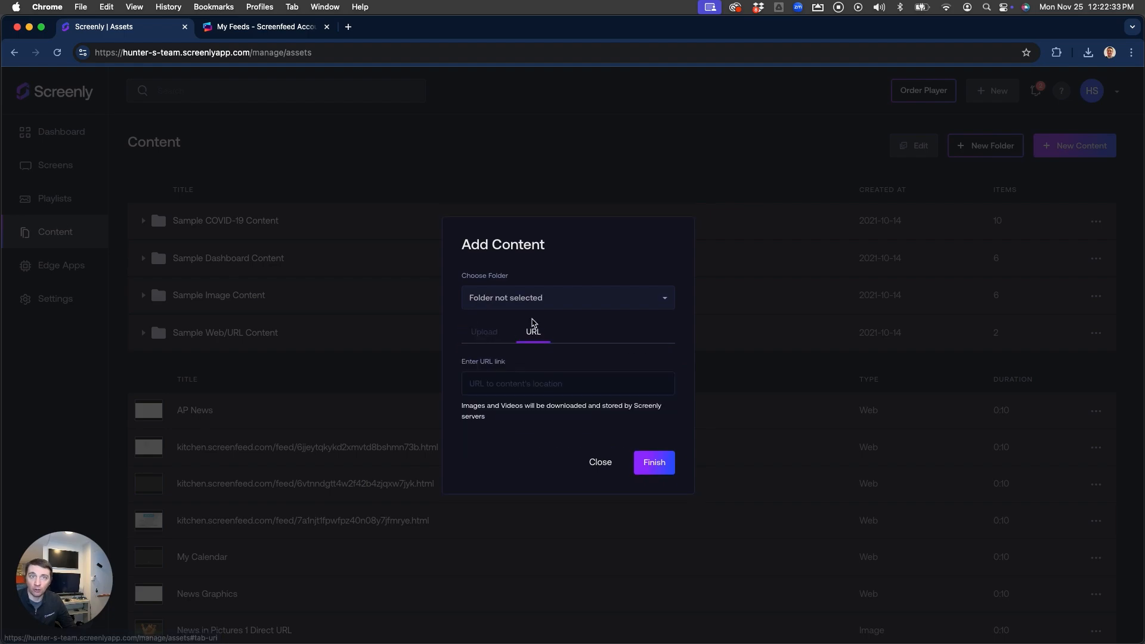
click(497, 383)
right_click(497, 384)
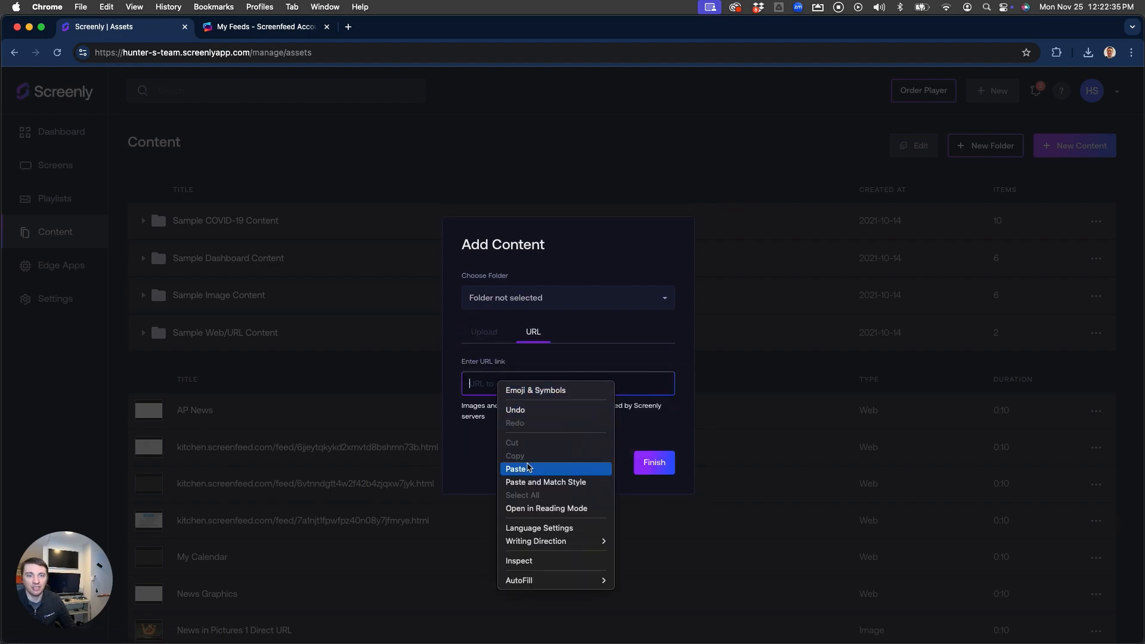
click(528, 469)
click(660, 463)
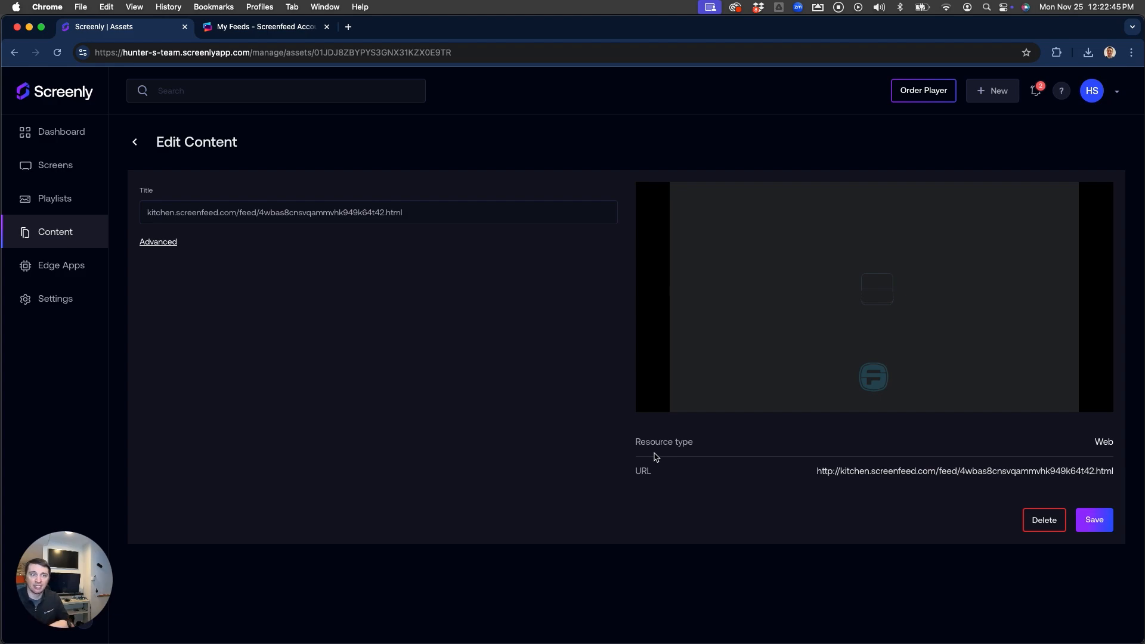
Retitle the new web content 'My Calendar' and save it
triple_click(405, 220)
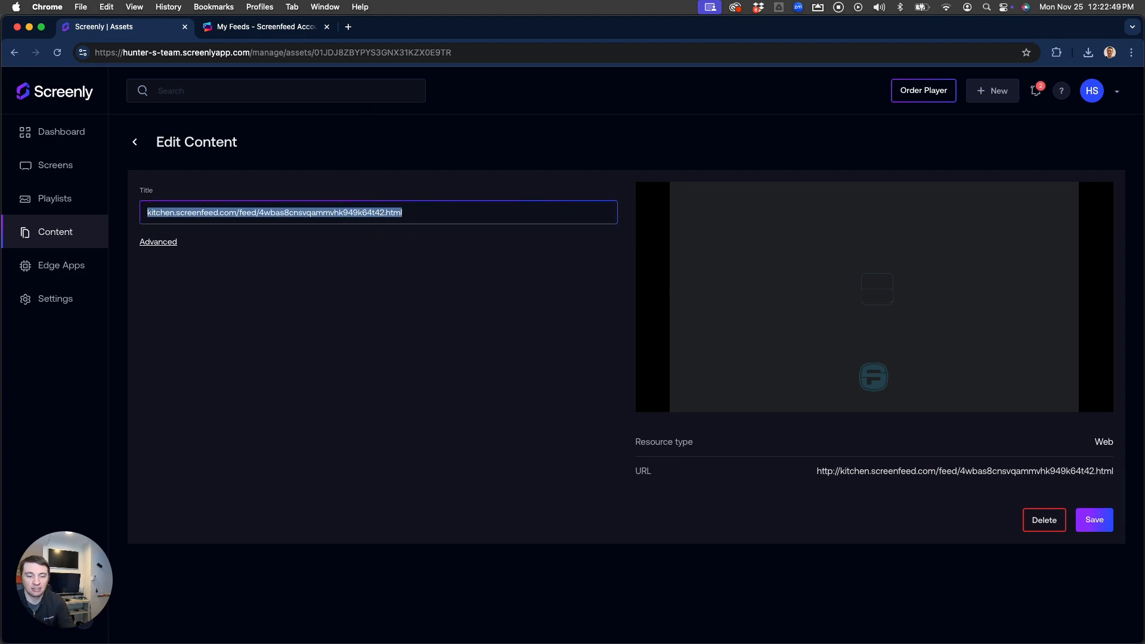
text(My Calendar)
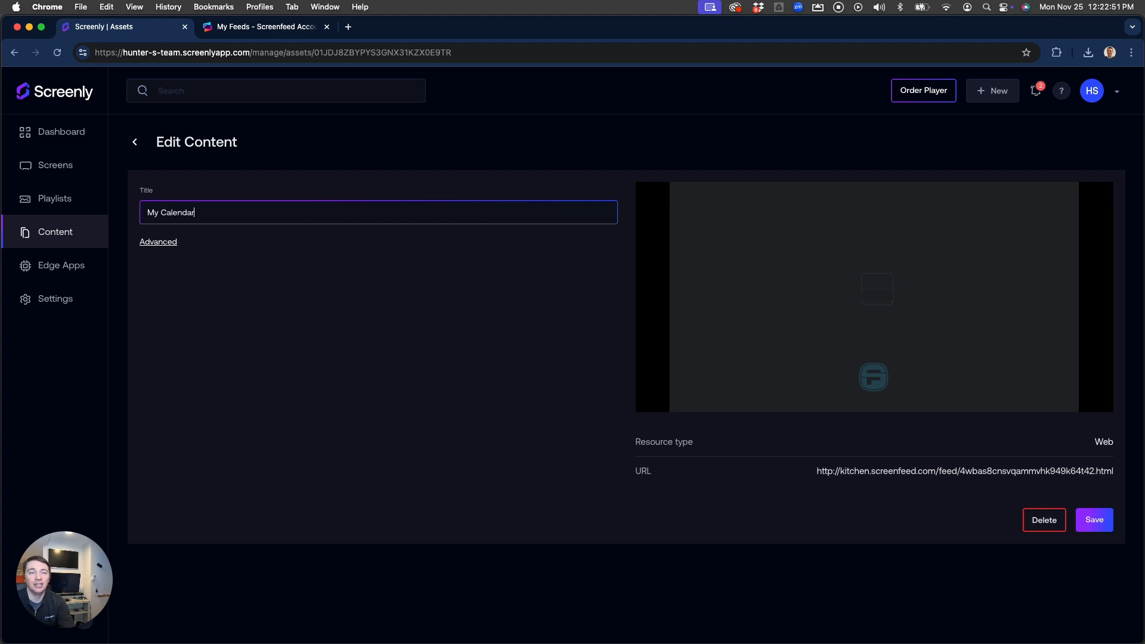
click(1095, 522)
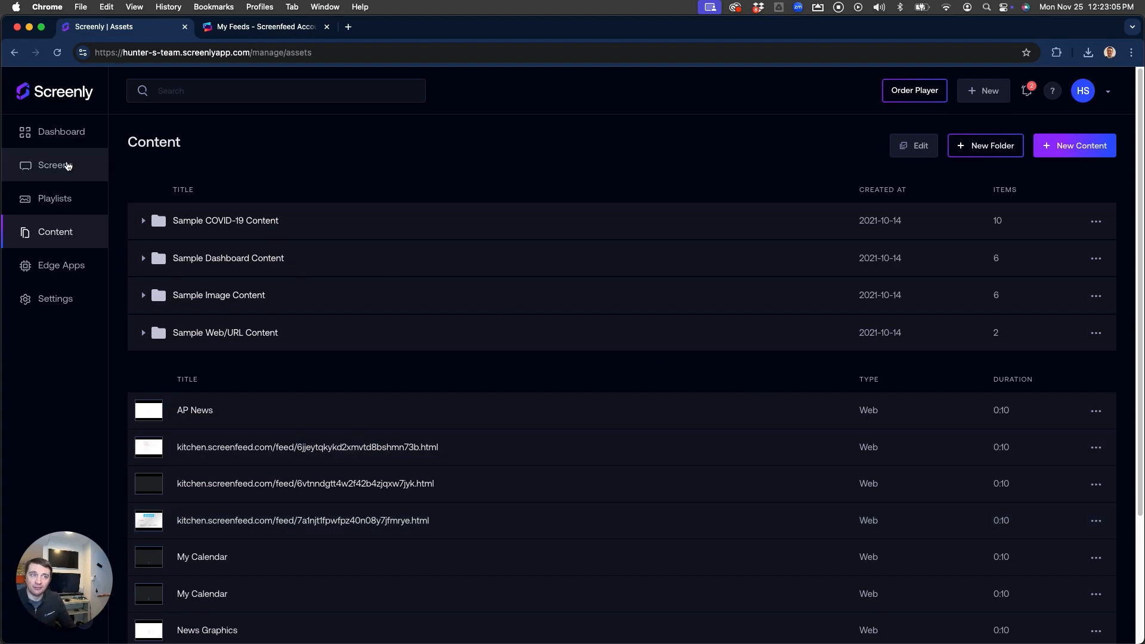
Open the Play on All Screens playlist from the Playlists page for editing
click(64, 200)
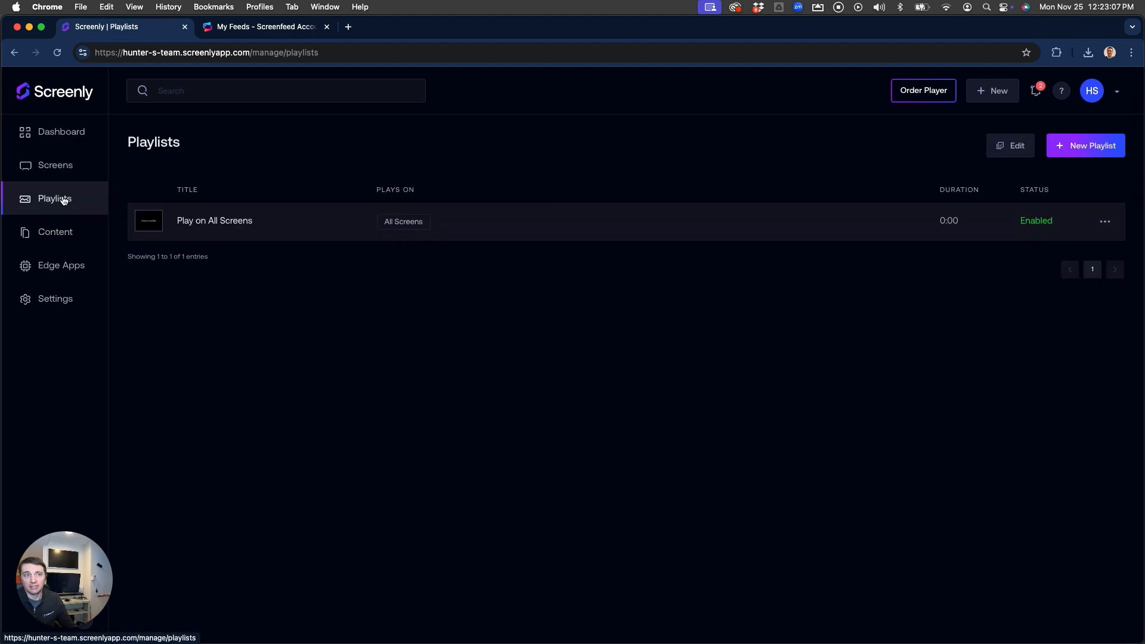
click(236, 223)
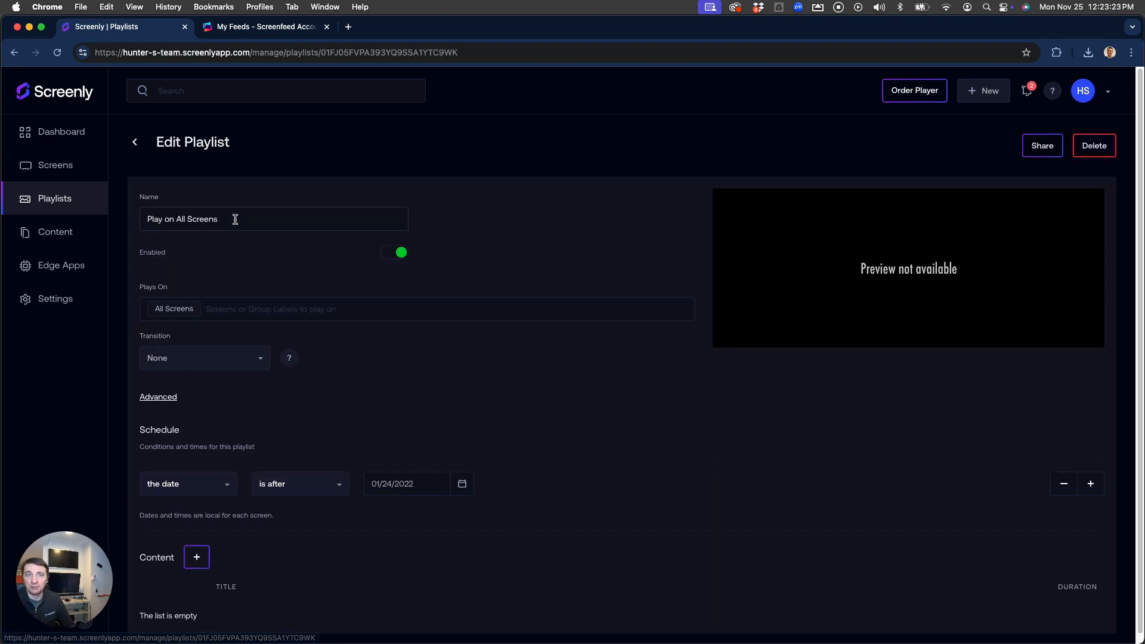
scroll(482, 354, down, 1)
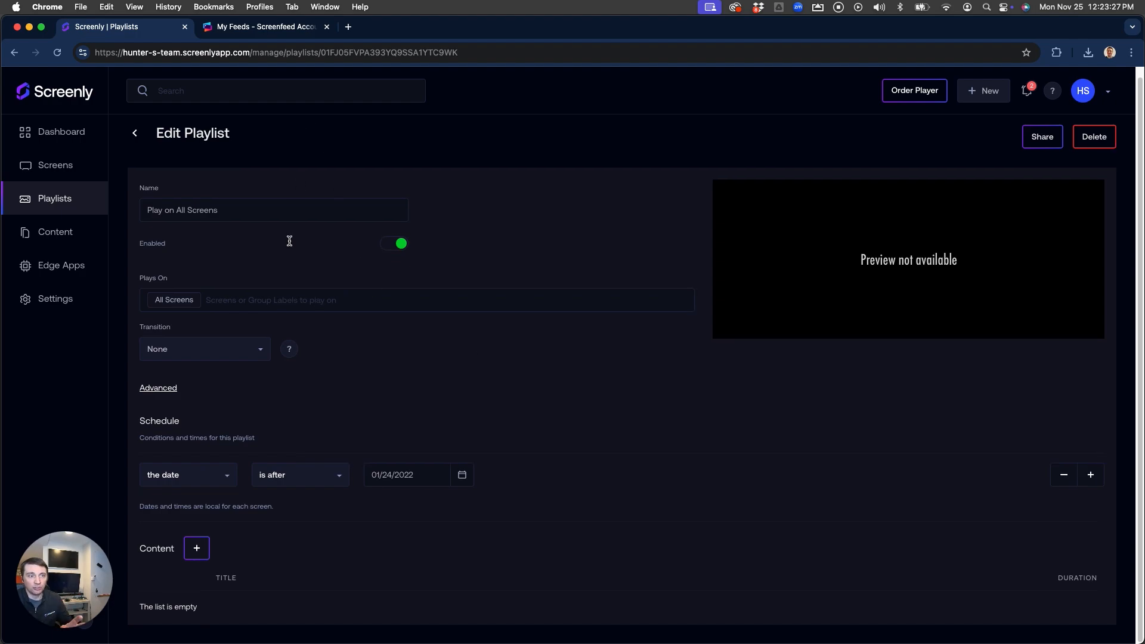
Add My Calendar to the Play on All Screens playlist's content
click(193, 553)
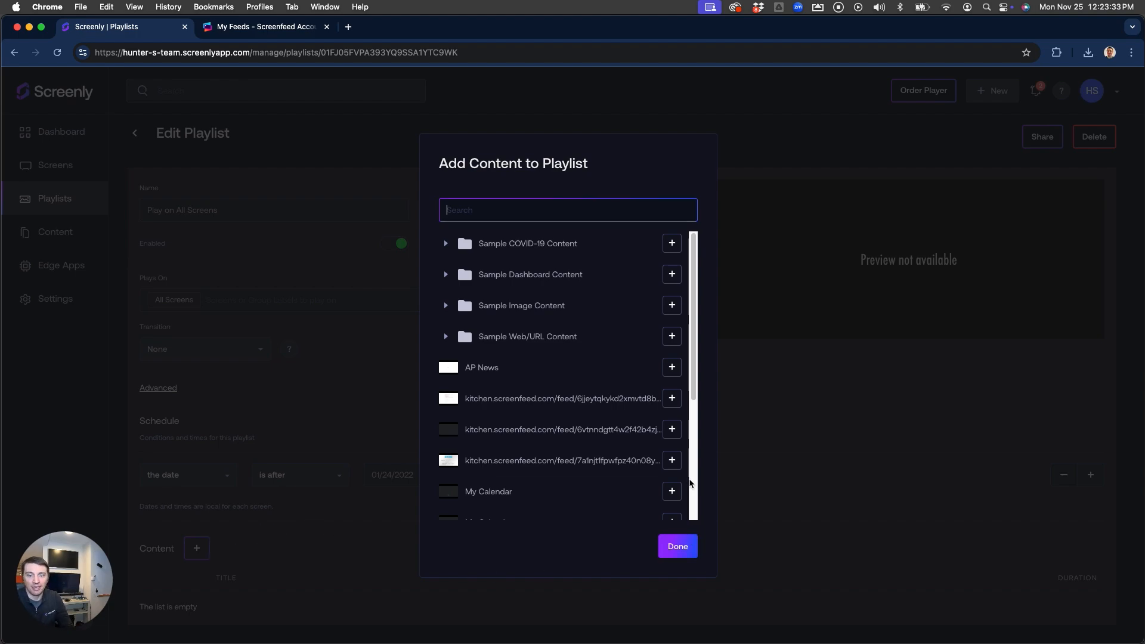
click(675, 491)
click(677, 546)
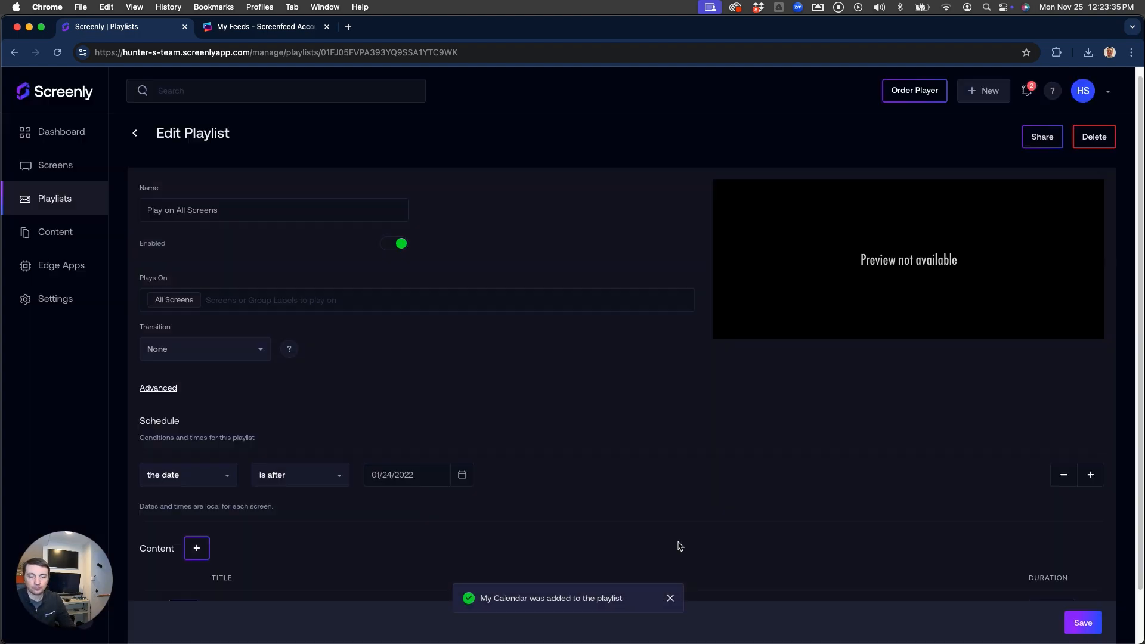
Set the playlist duration to 60 seconds and save the playlist
scroll(711, 529, down, 2)
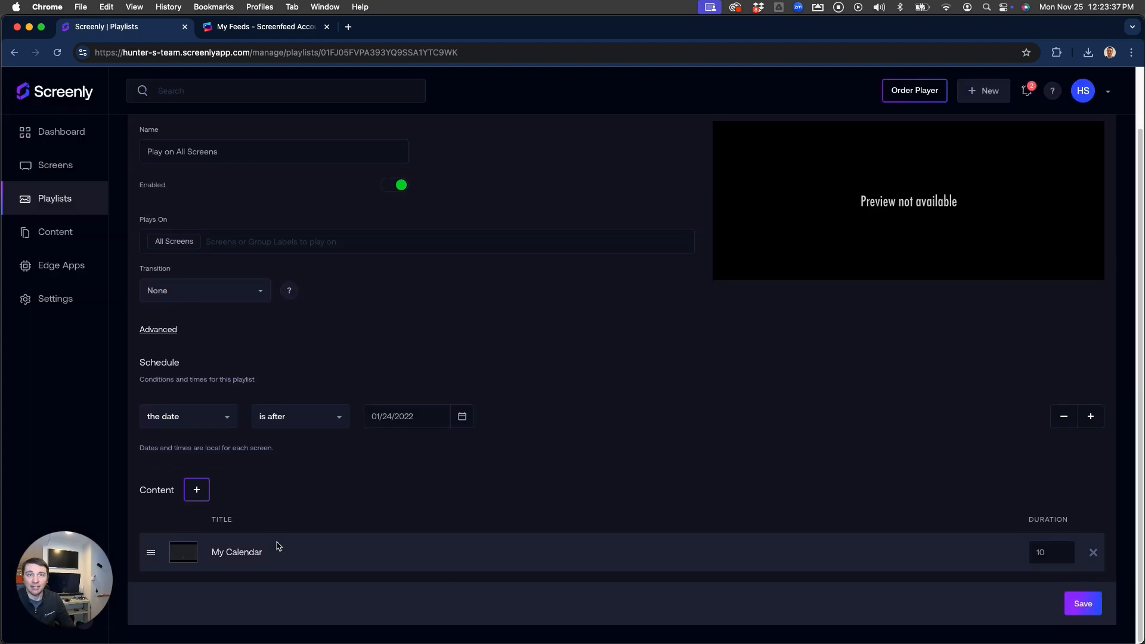
double_click(1040, 553)
text(60)
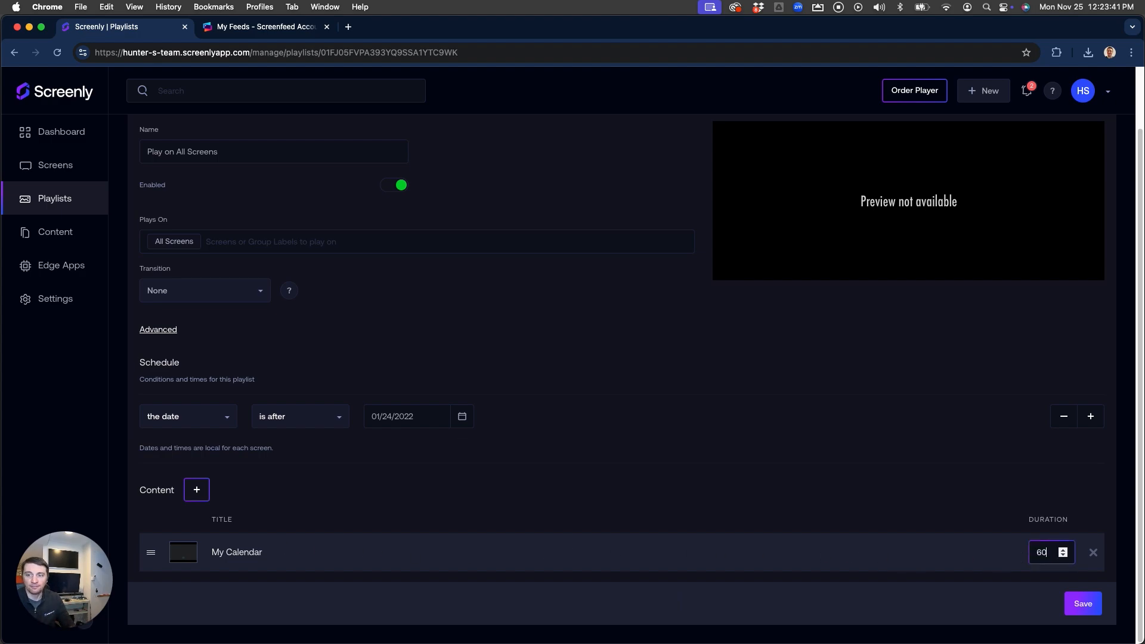
click(910, 449)
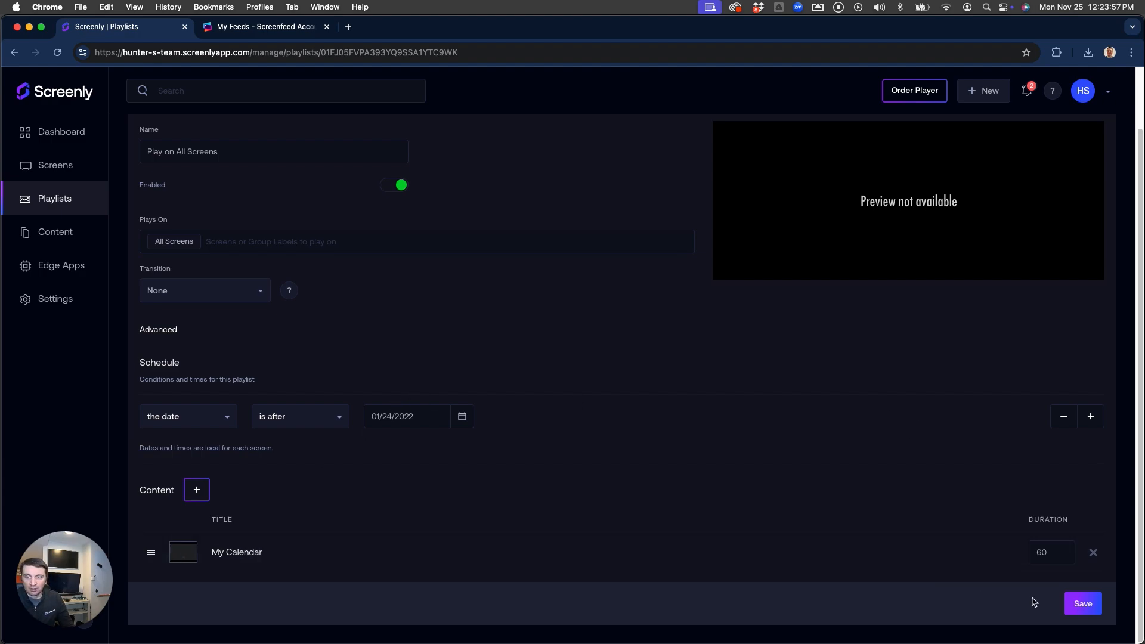
click(1084, 605)
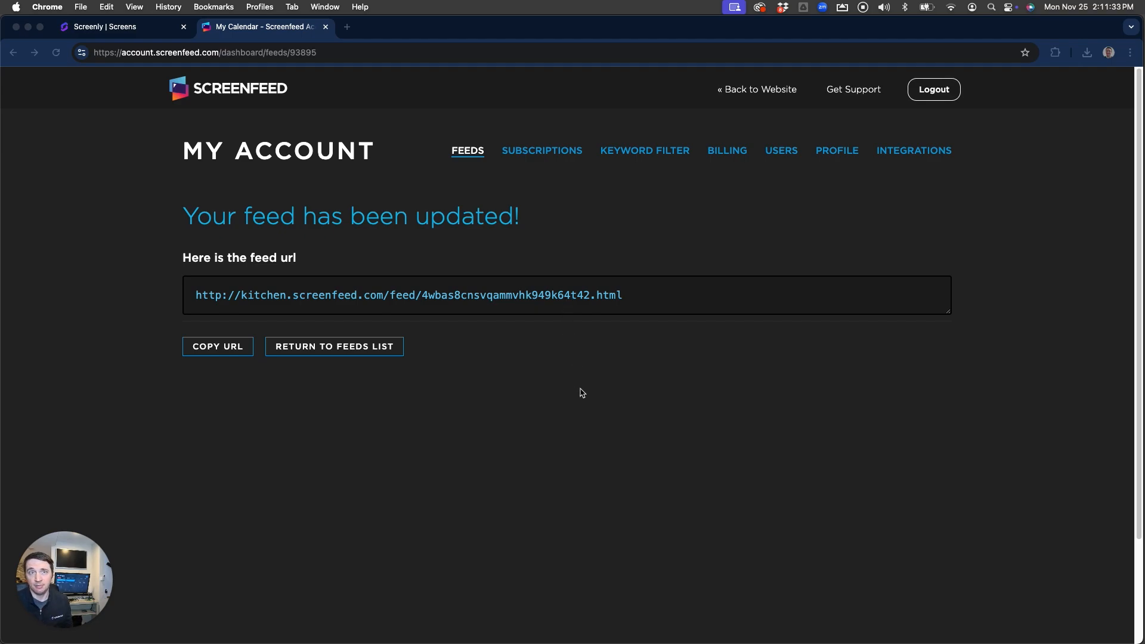
Switch the third My Calendar feed to Light style with Agenda view and update it
click(388, 346)
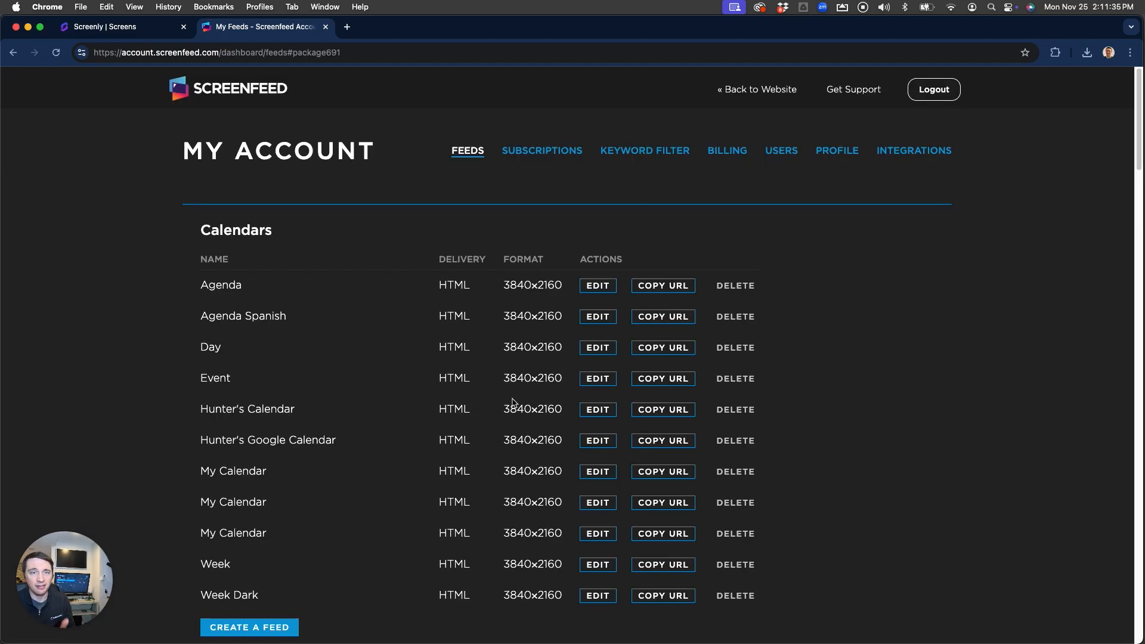
click(597, 534)
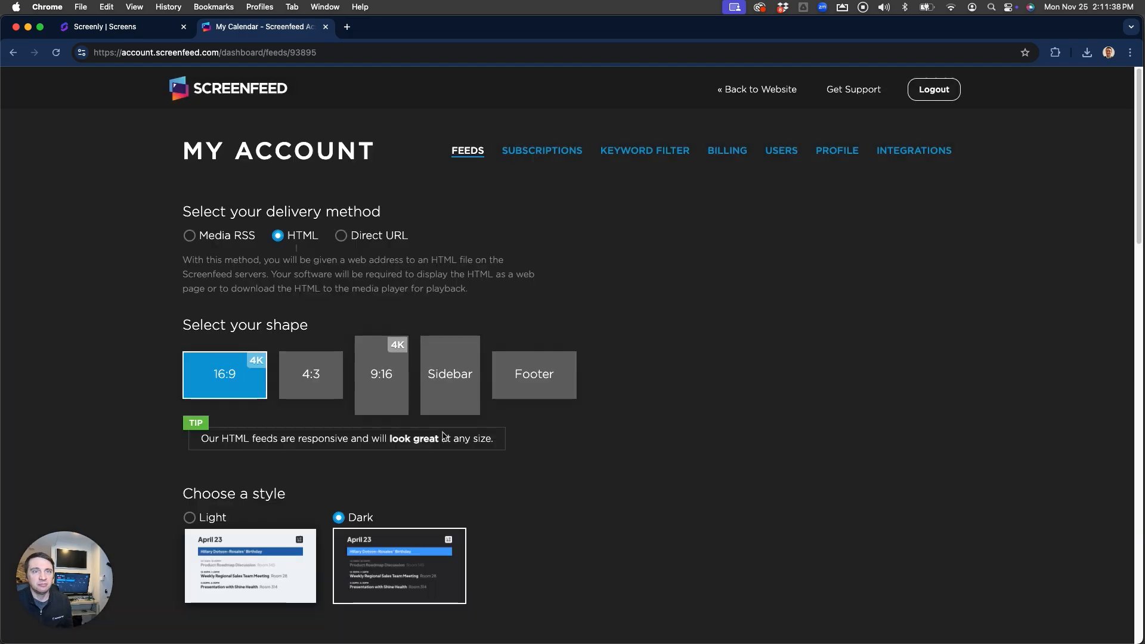
click(218, 557)
scroll(606, 555, down, 5)
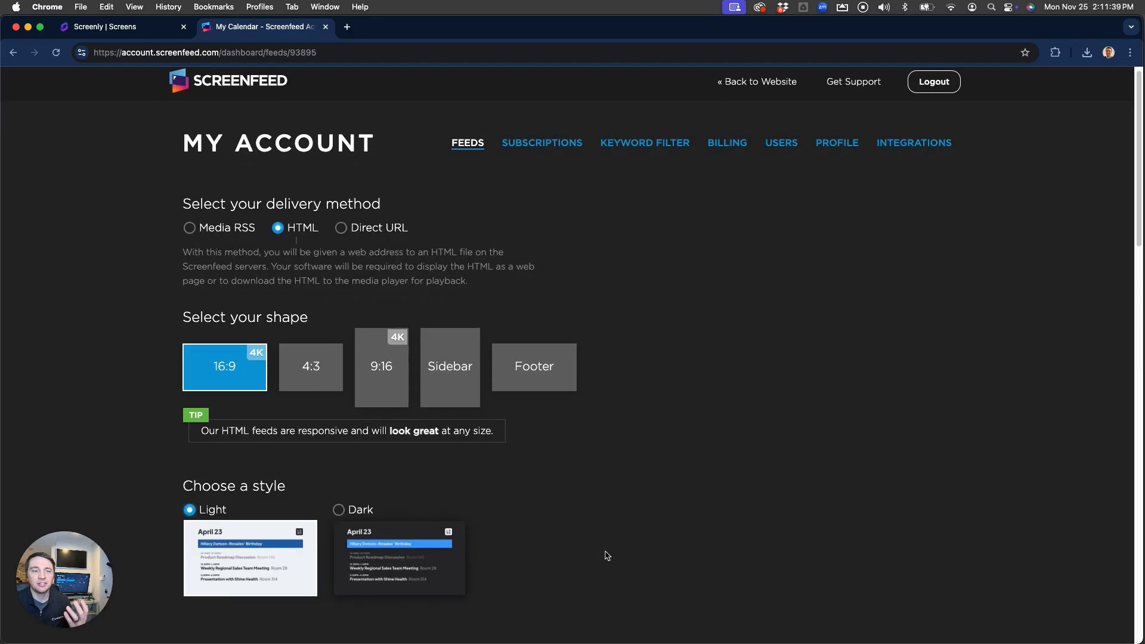
click(277, 496)
scroll(736, 467, down, 2)
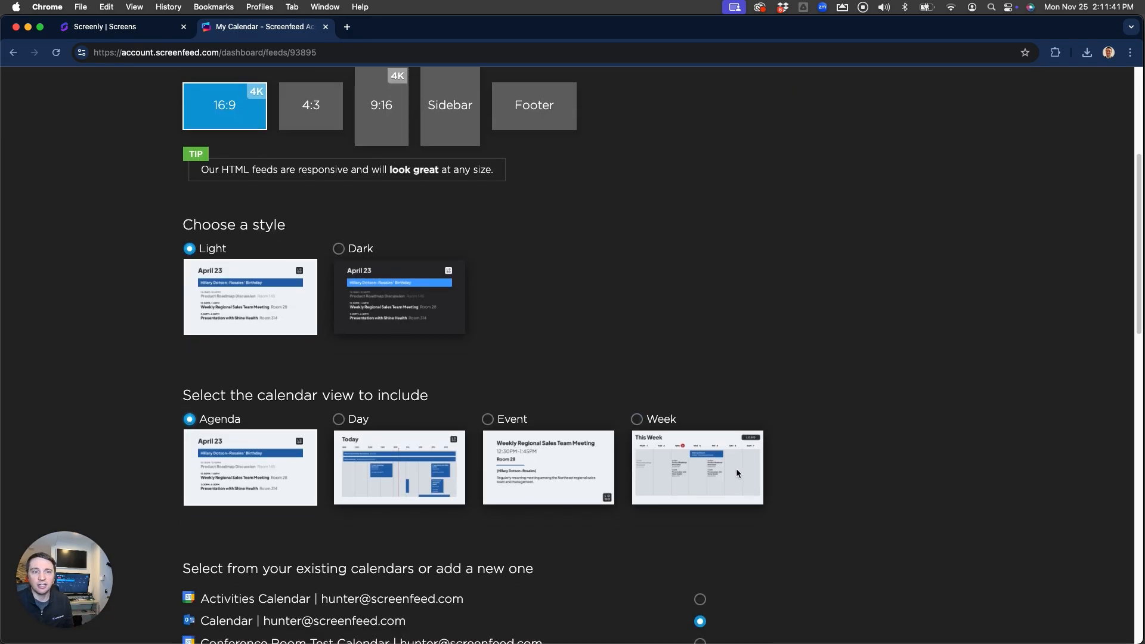
scroll(739, 471, down, 2)
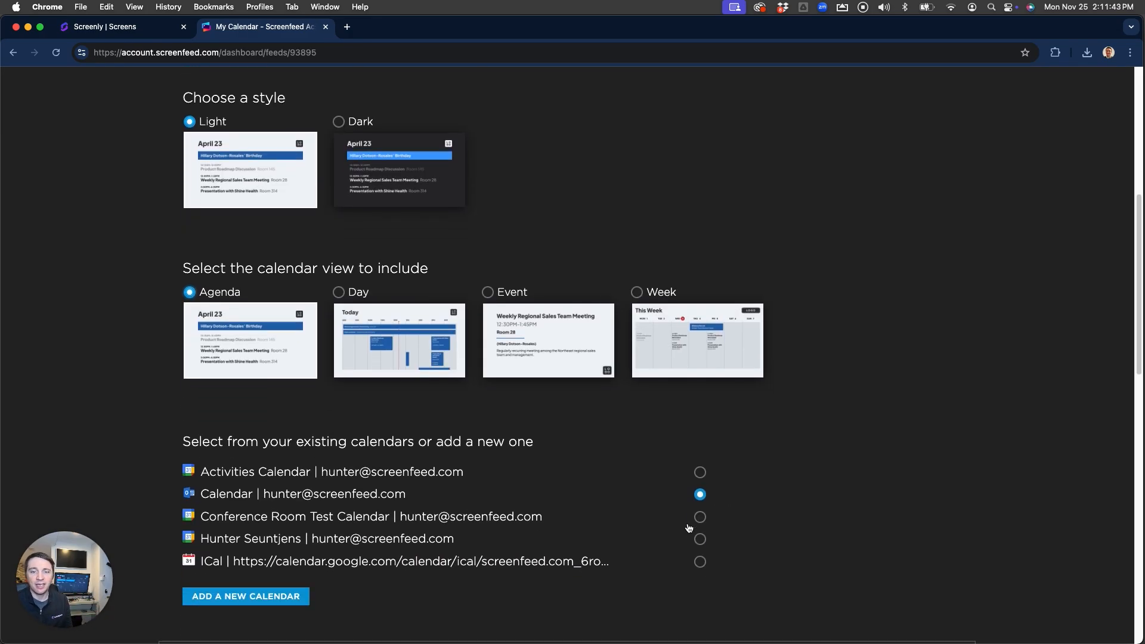
scroll(690, 529, down, 10)
scroll(777, 503, down, 5)
click(236, 529)
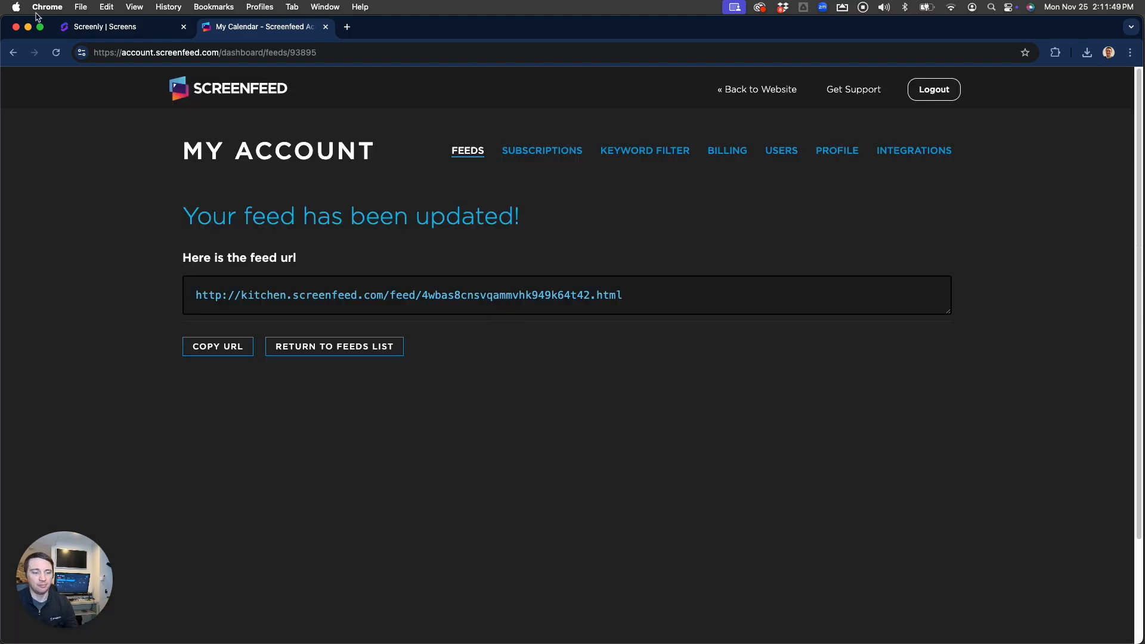
Reboot the RPI screen from its Screenly details and acknowledge the confirmation
key(ctrl+Tab)
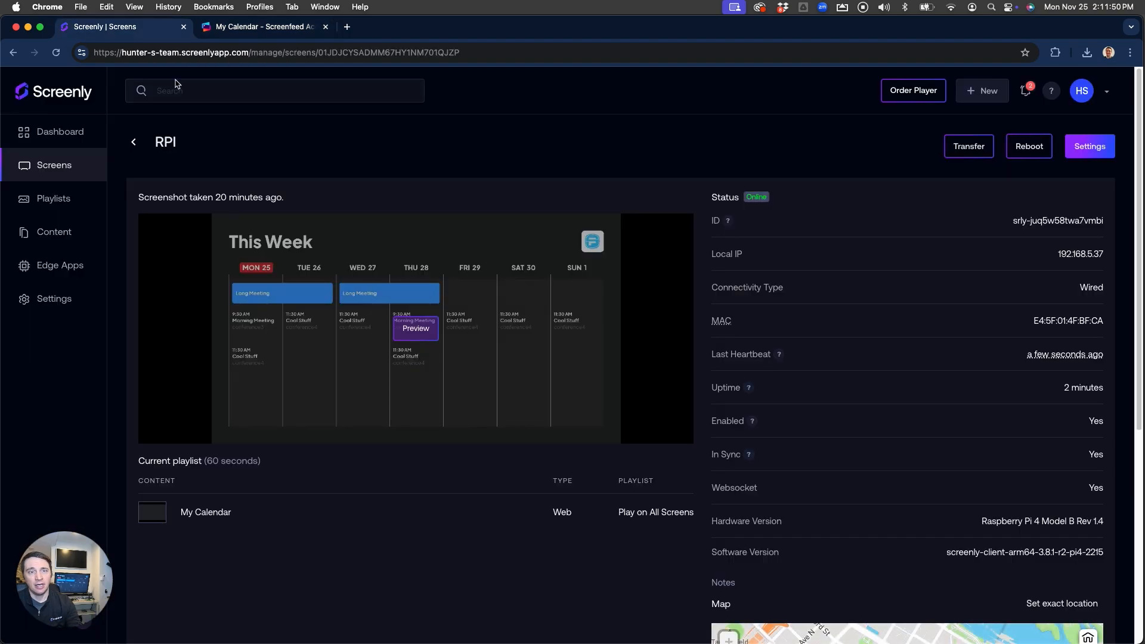
click(1031, 153)
click(661, 384)
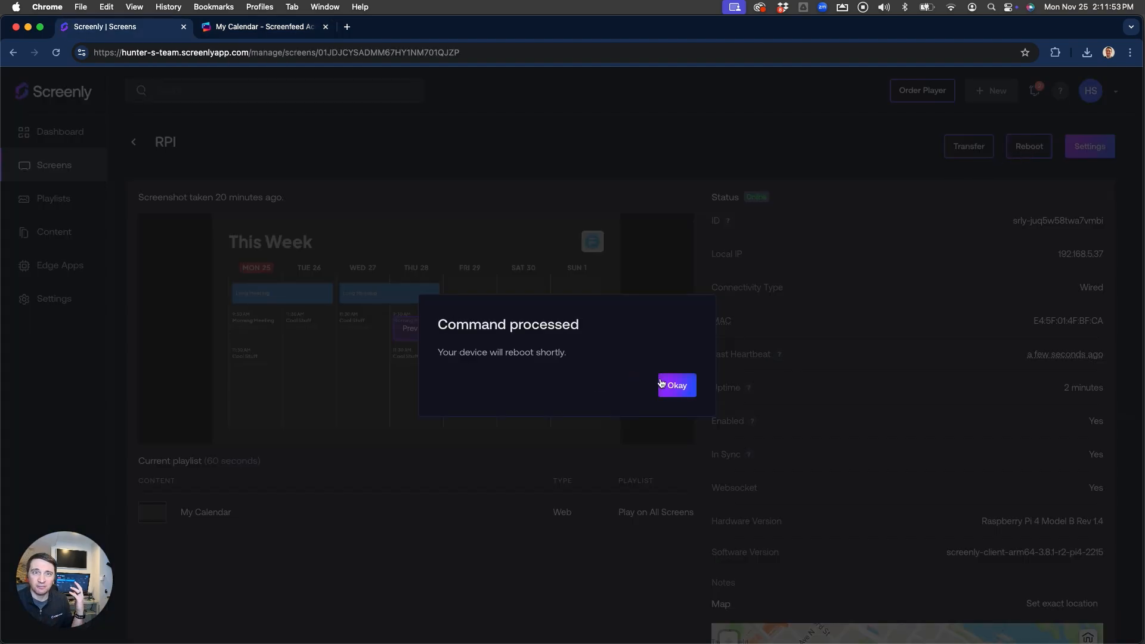
click(681, 385)
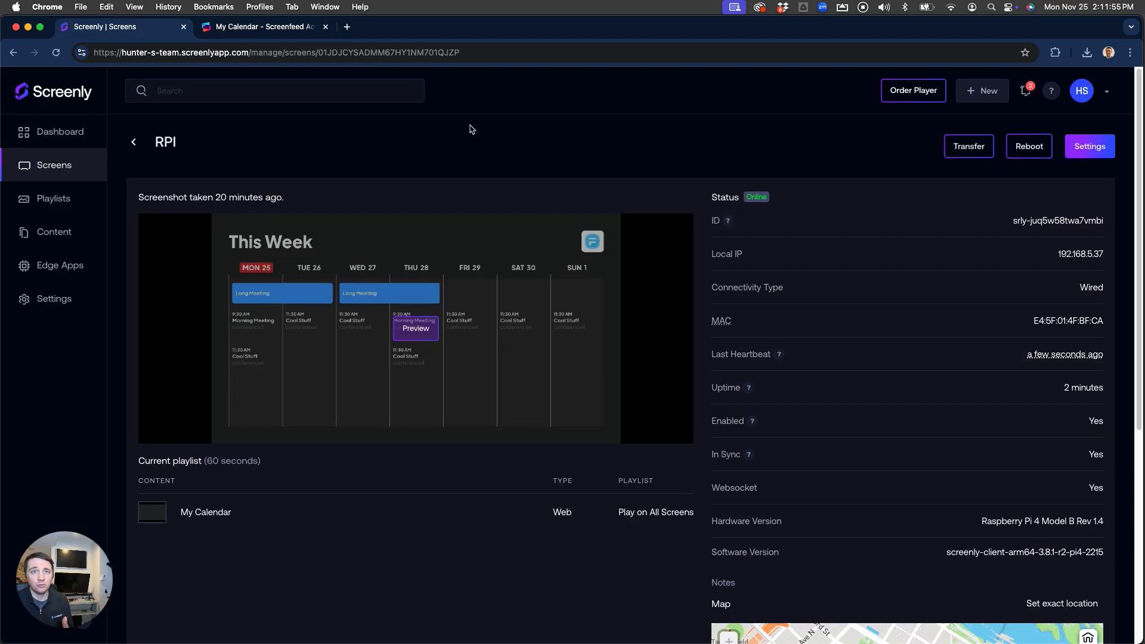